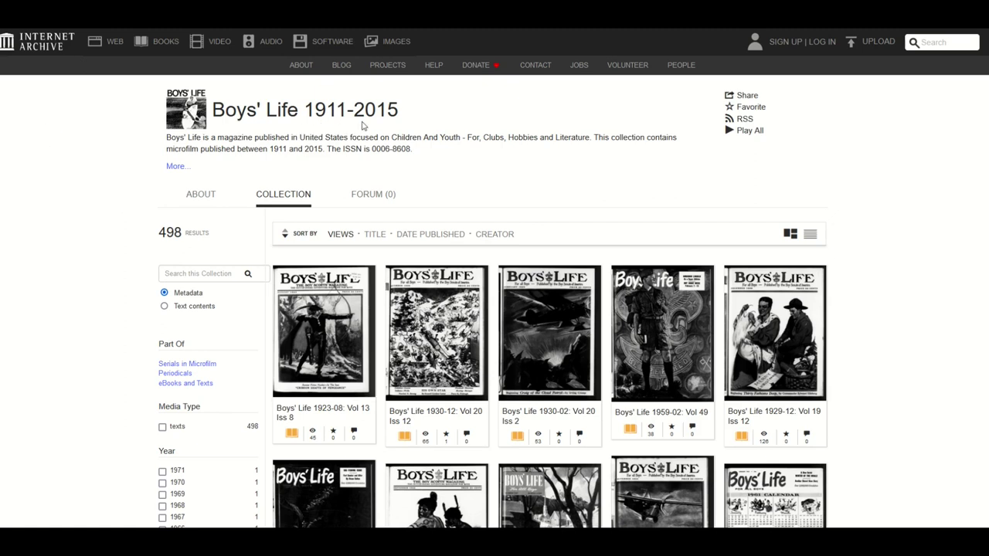
Step: Open the Boys' Life 1923-03 Vol 13 Iss 3 issue and drag the slider back to its cover
scroll(397, 154, "down", 2)
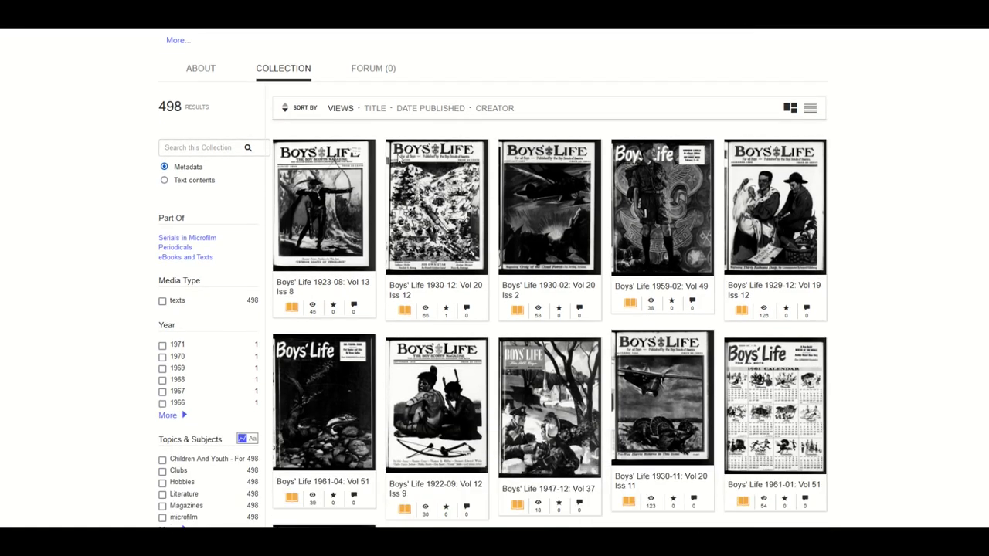
scroll(641, 178, "down", 1)
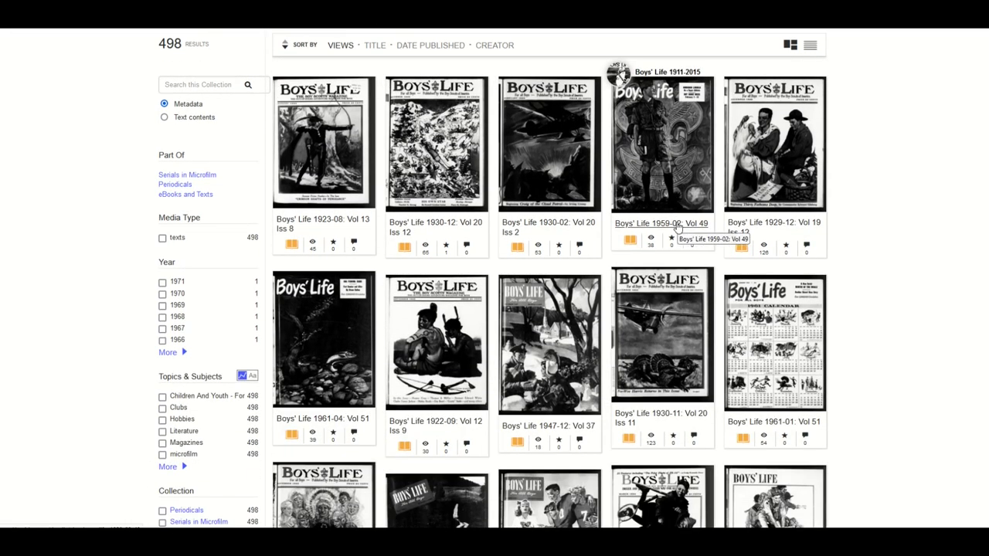
scroll(360, 243, "down", 3)
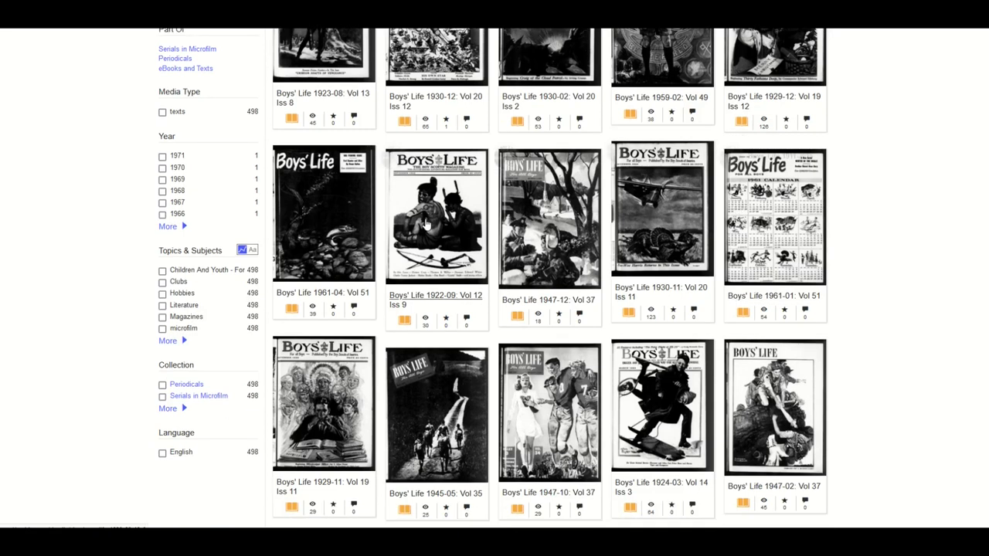
scroll(361, 242, "down", 2)
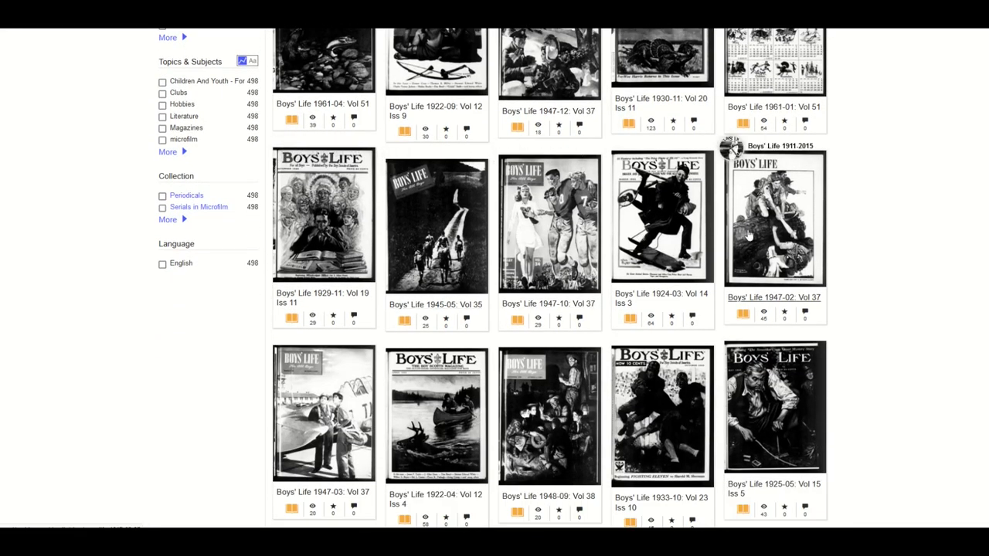
scroll(749, 241, "down", 2)
scroll(541, 193, "down", 2)
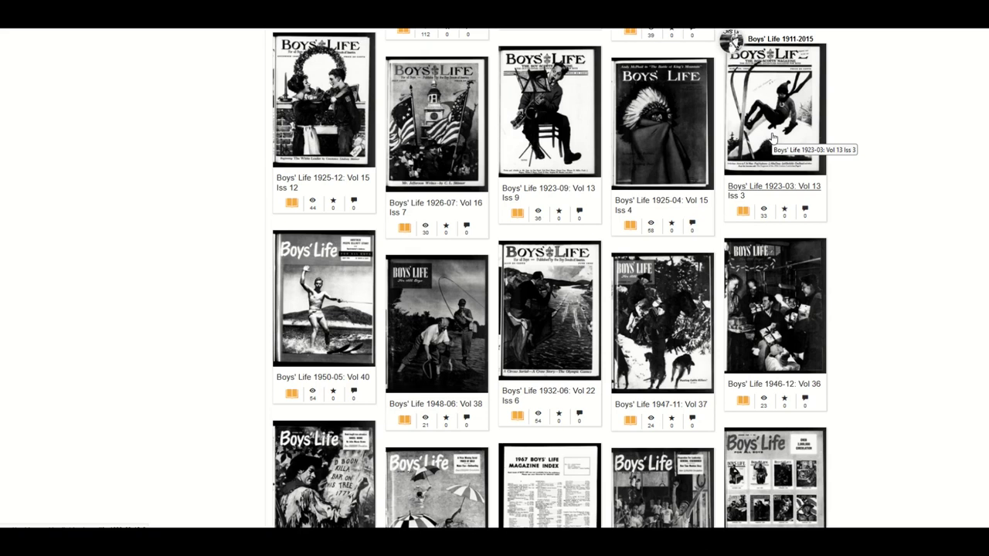
left_click(771, 138)
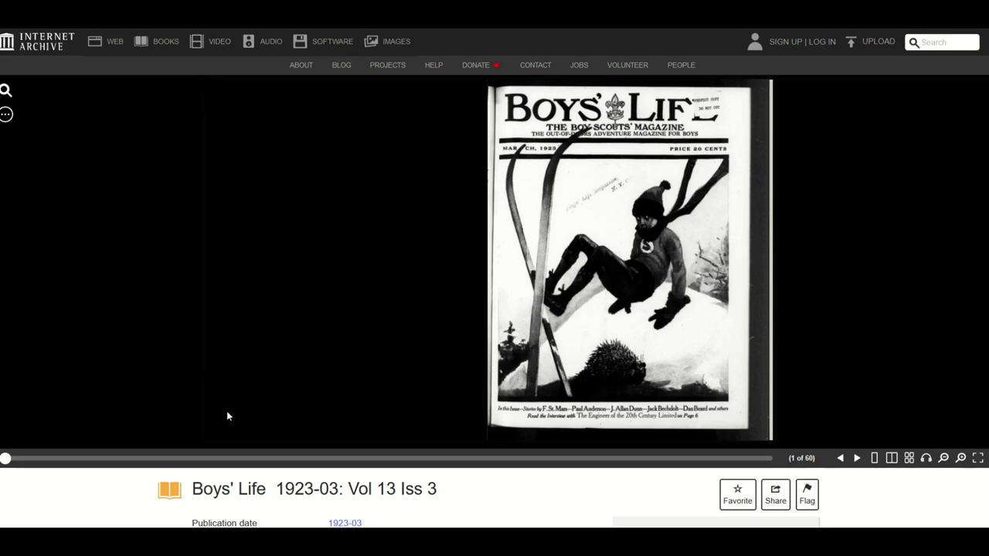
left_click_drag(5, 461, 265, 459)
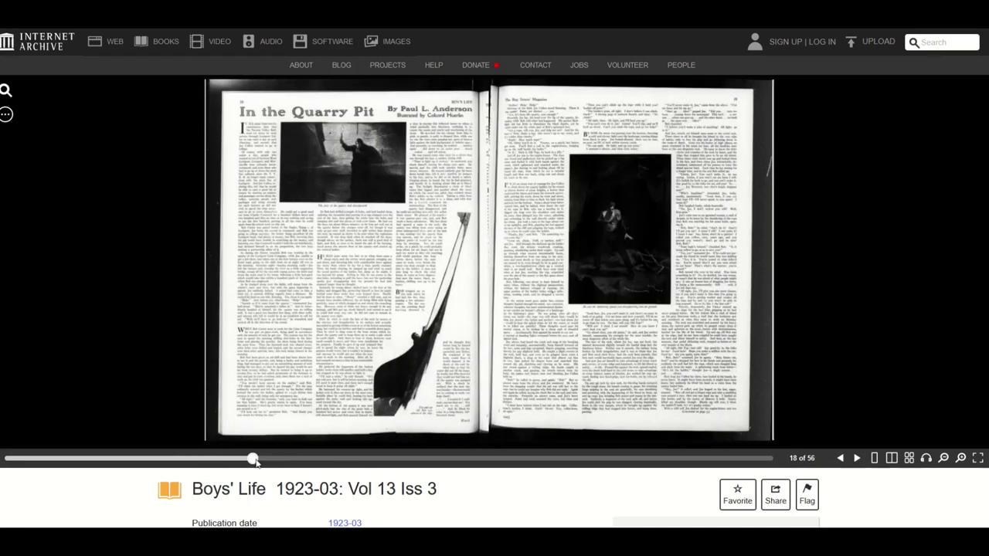
left_click_drag(253, 459, 6, 459)
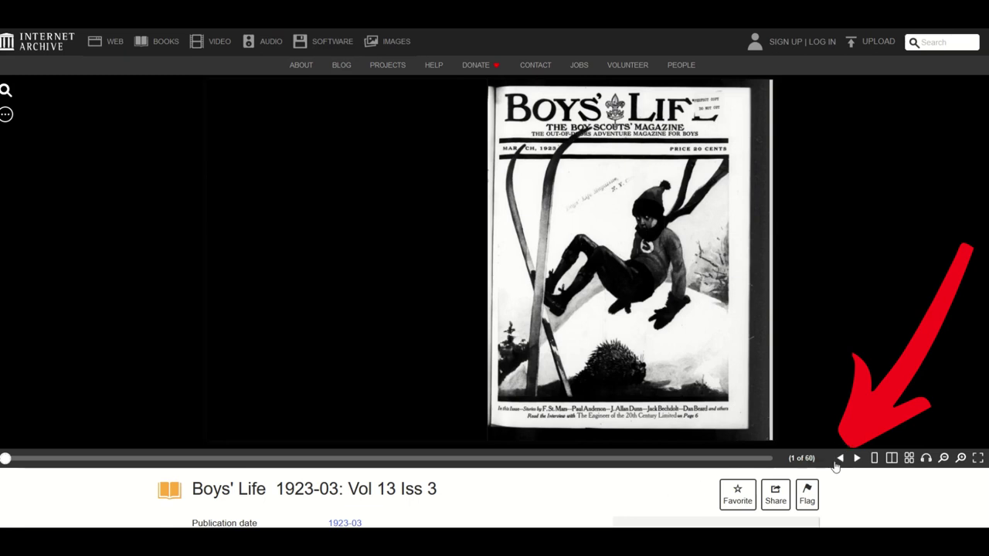
Step: Page forward through the issue to the spread showing page 38 of 56
left_click(857, 459)
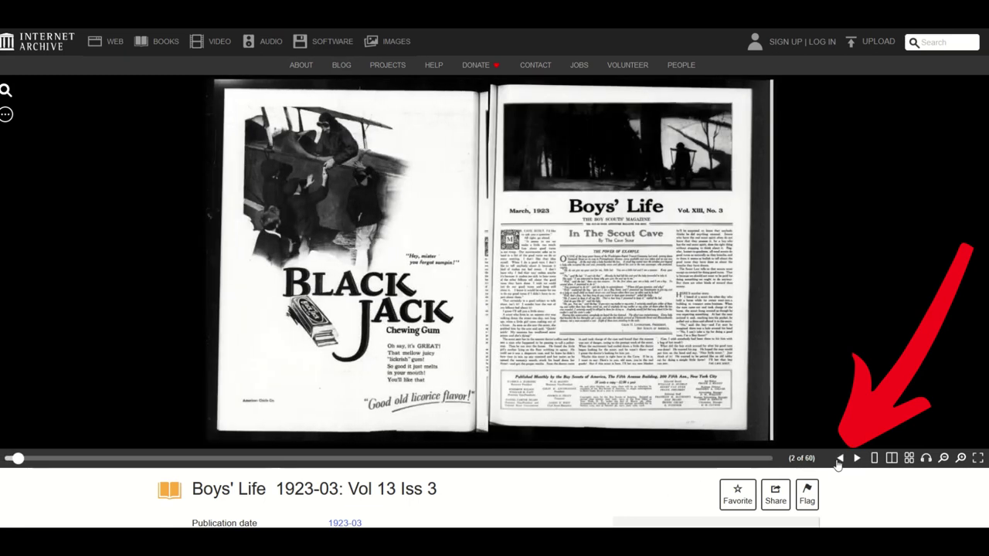
left_click(857, 459)
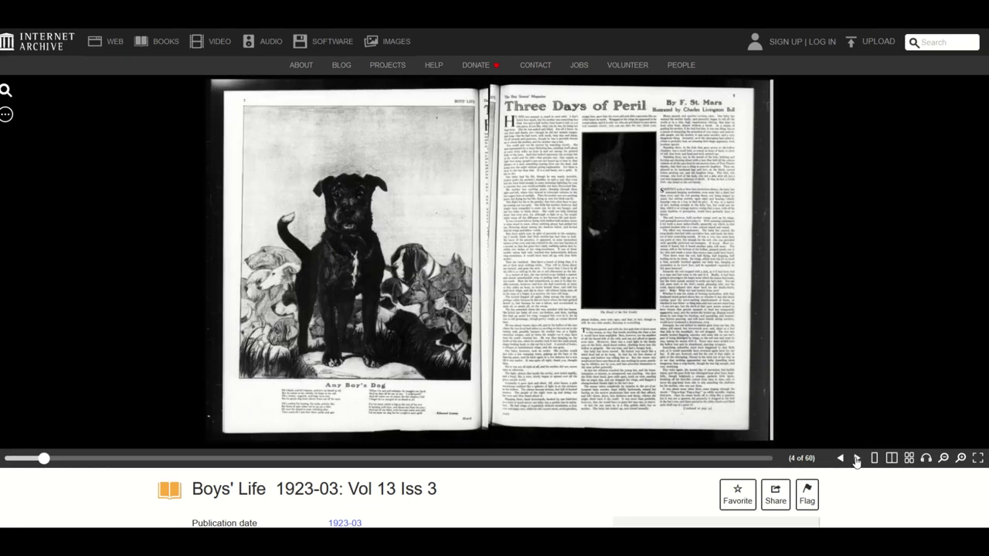
left_click(857, 459)
left_click(857, 459)
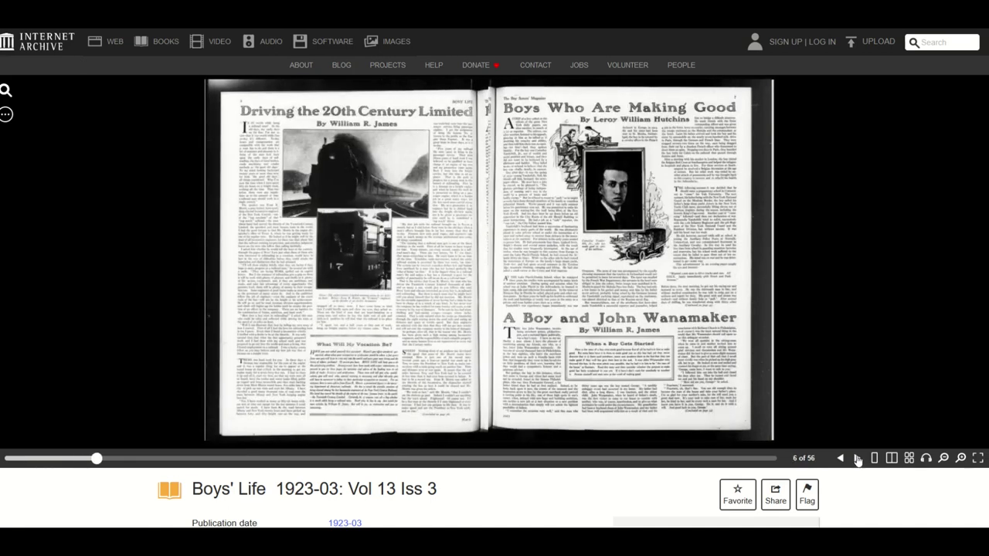
left_click(856, 459)
left_click(856, 459)
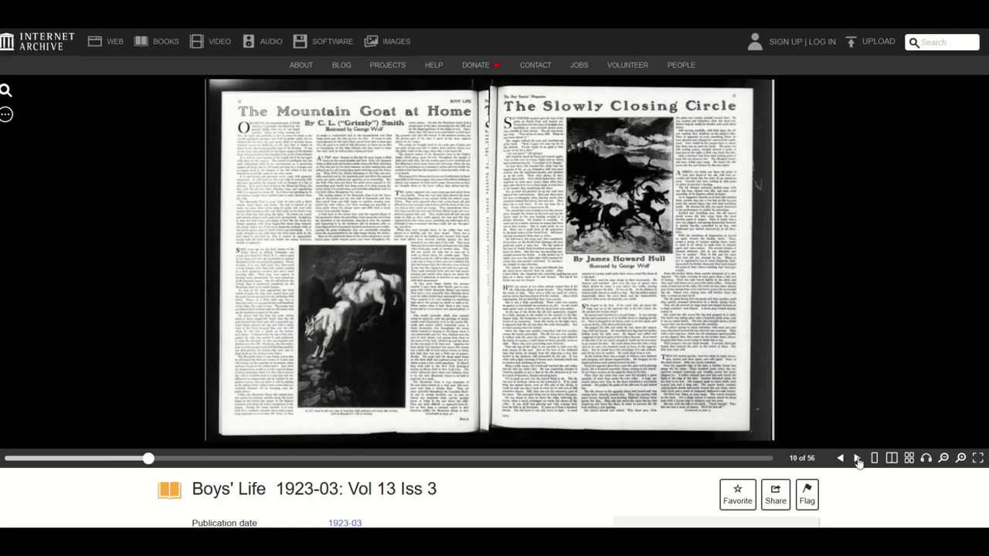
left_click(857, 459)
left_click(857, 459)
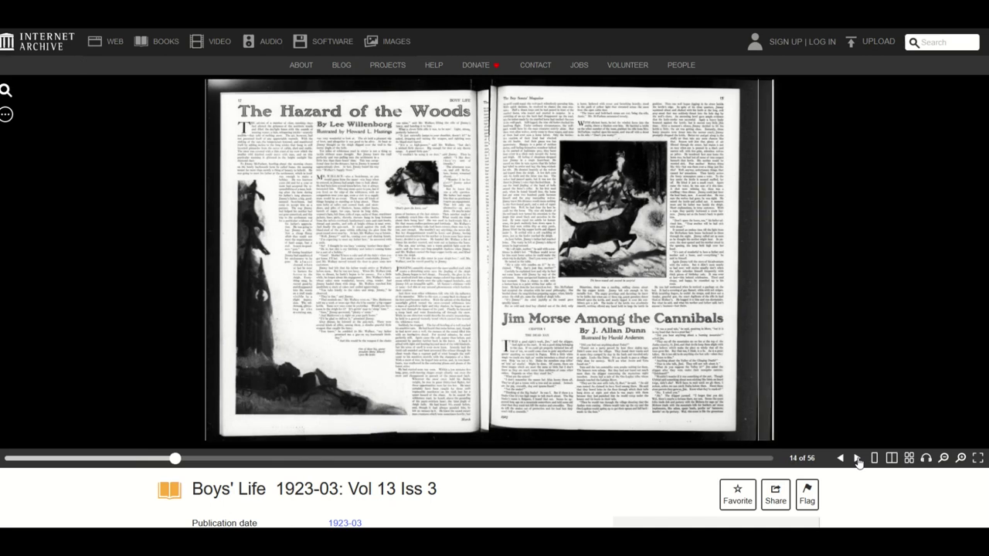
left_click(857, 458)
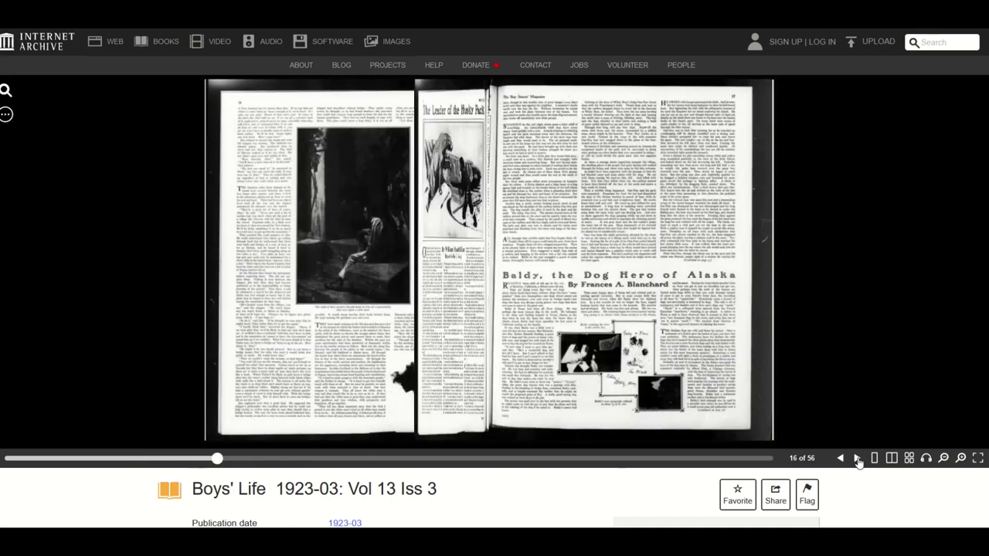
left_click(856, 459)
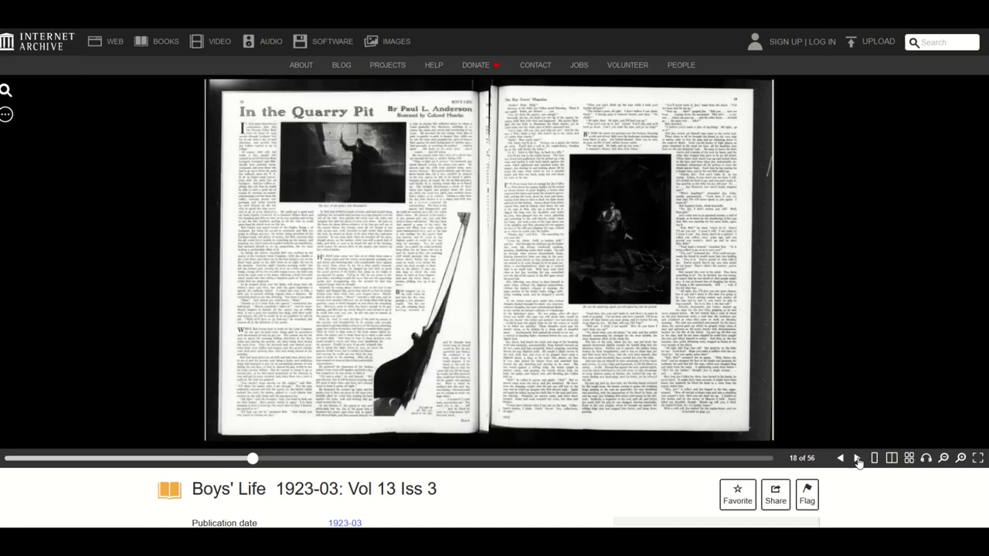
left_click(856, 459)
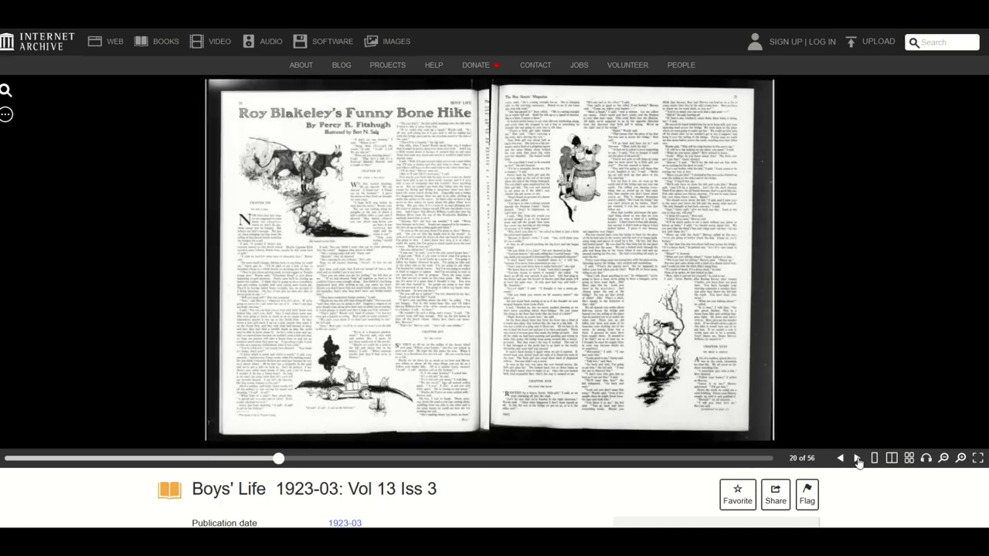
left_click(857, 459)
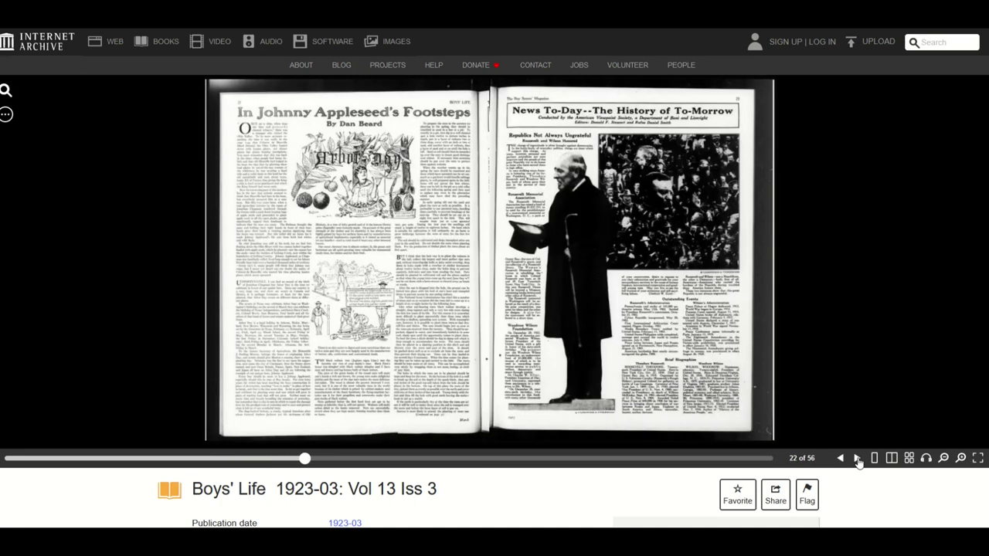
left_click(856, 459)
left_click(857, 458)
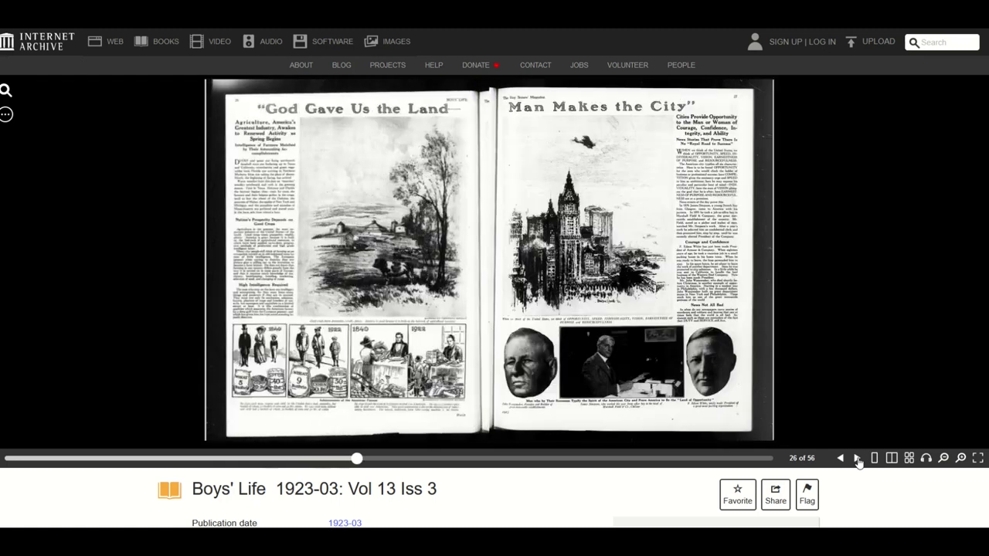
left_click(856, 459)
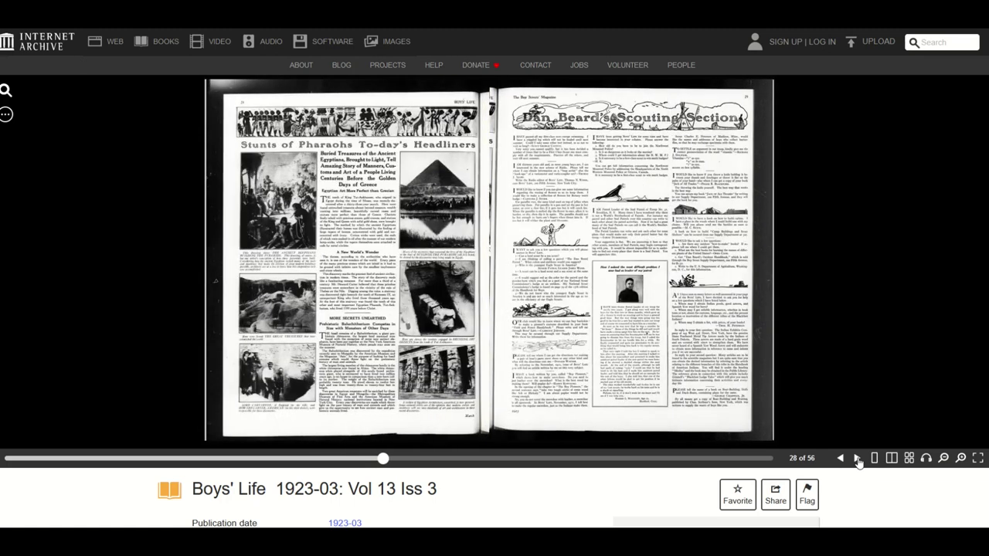
left_click(856, 459)
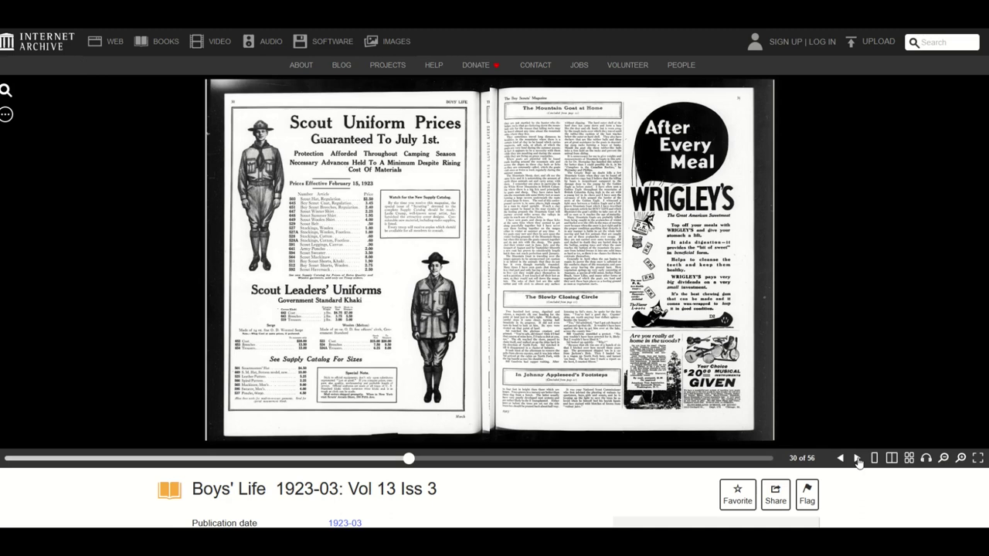
left_click(856, 458)
left_click(856, 458)
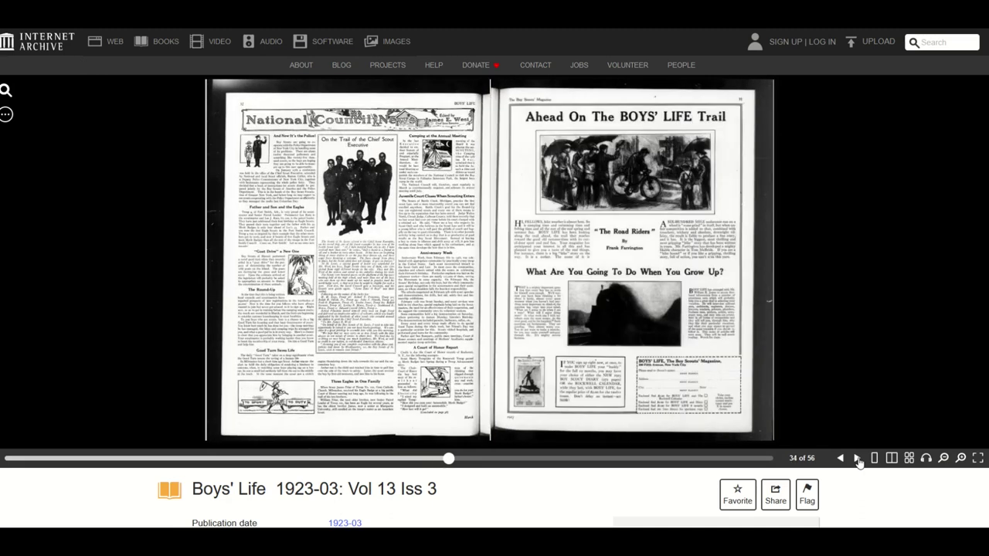
left_click(857, 459)
left_click(856, 459)
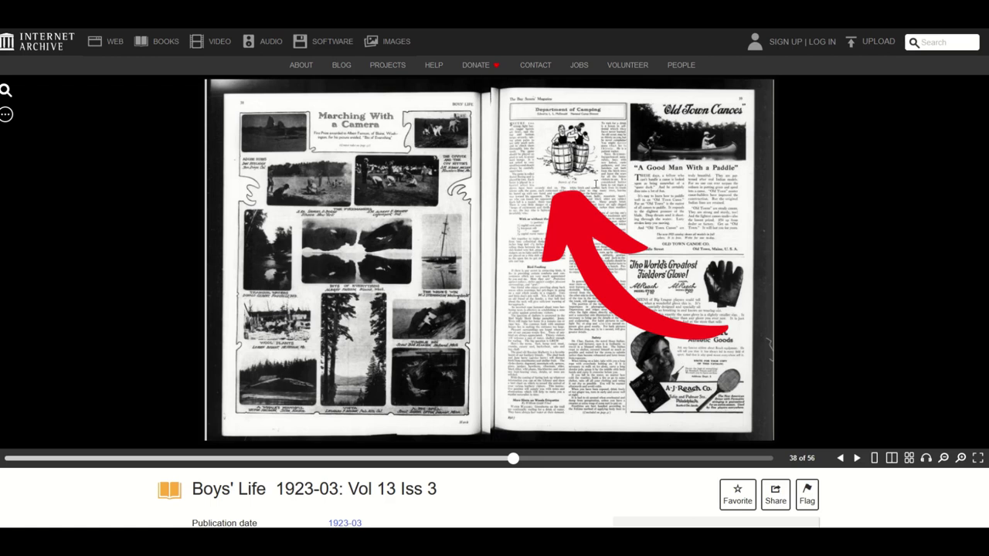
Step: Scroll up to the barrel cartoon, selecting and then clearing the Department of Camping text
scroll(595, 184, "up", 3)
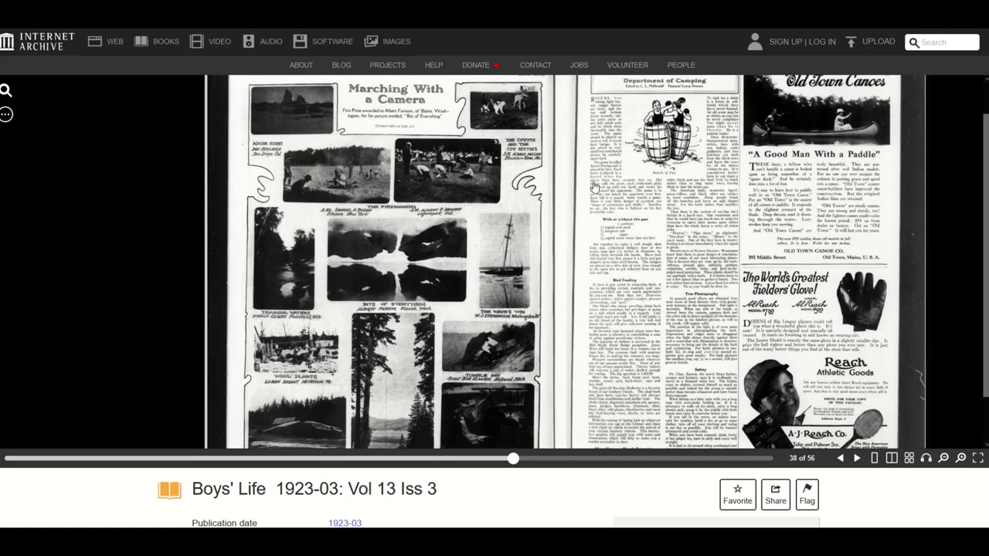
scroll(594, 184, "up", 2)
scroll(672, 176, "up", 1)
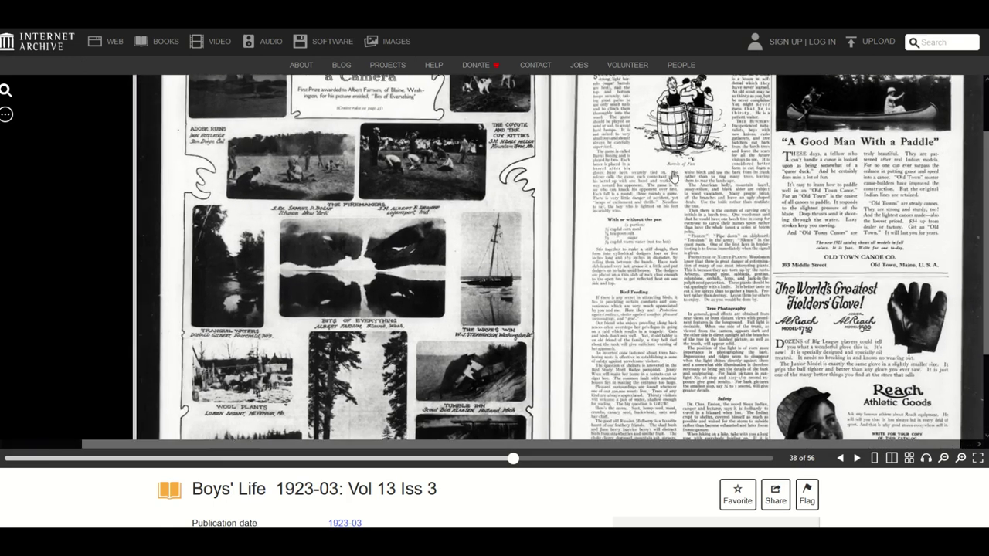
scroll(672, 176, "up", 4)
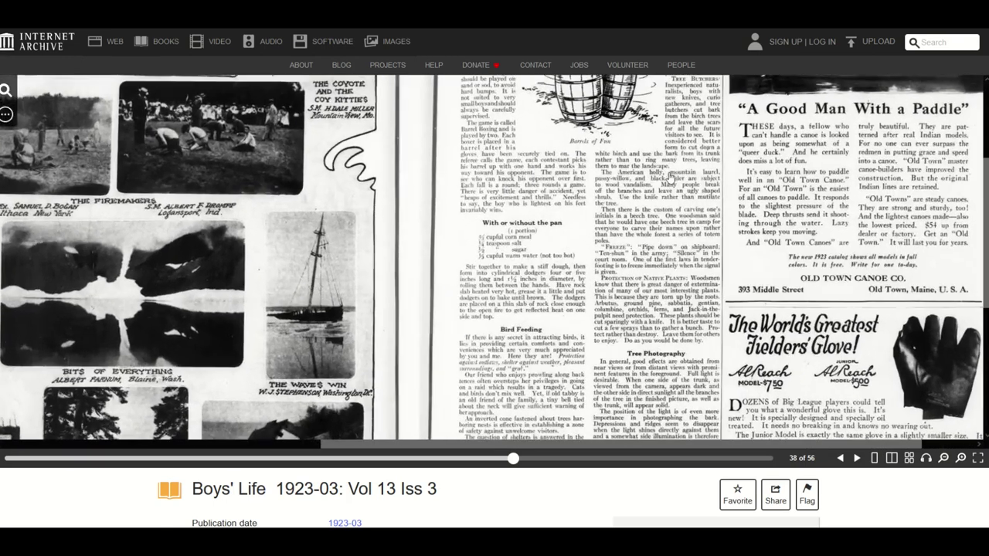
scroll(670, 176, "up", 1)
left_click_drag(601, 151, 856, 174)
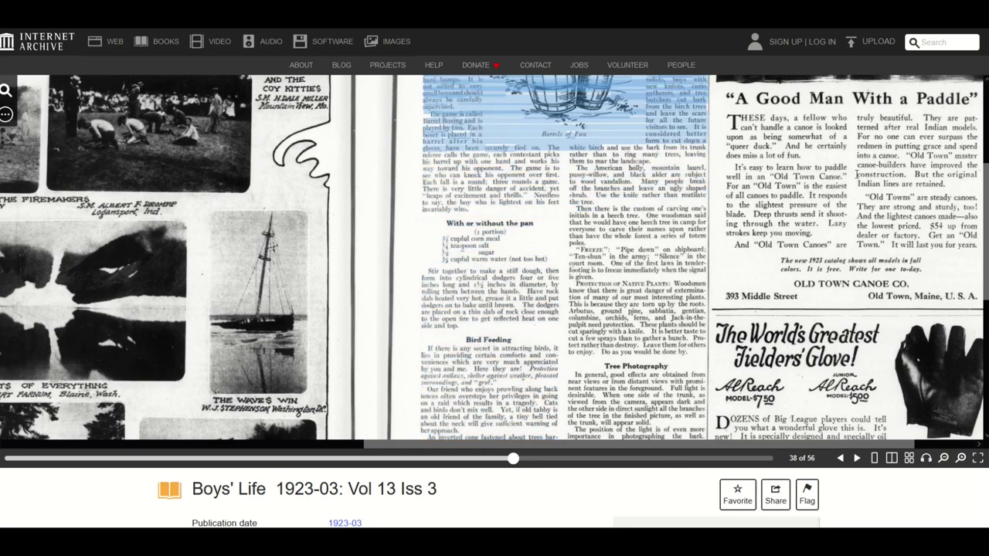
scroll(757, 220, "up", 3)
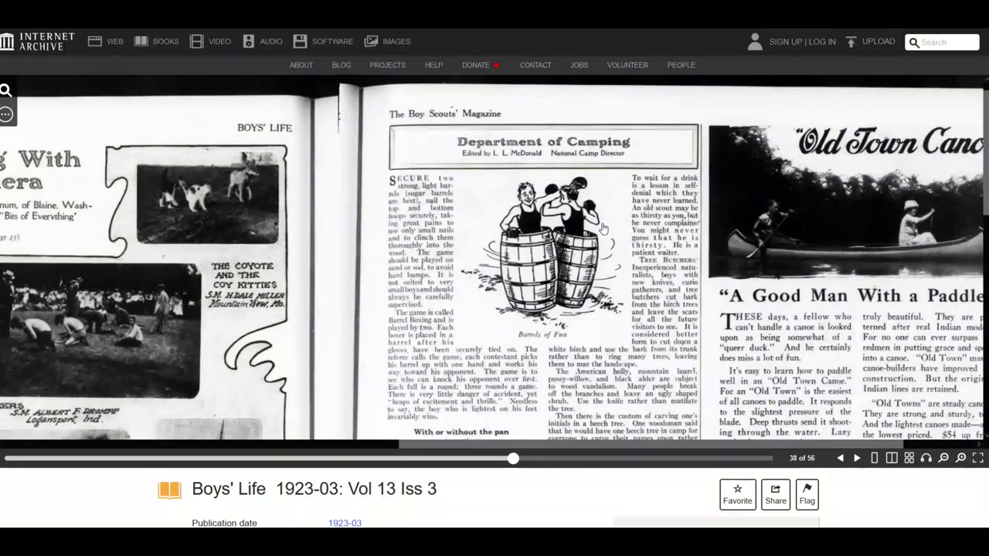
left_click_drag(526, 242, 499, 269)
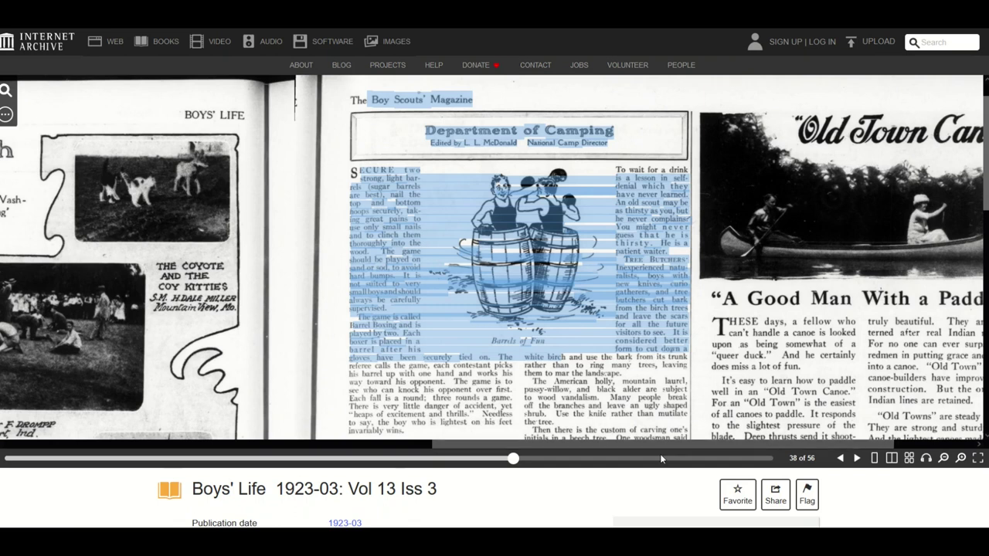
left_click(633, 499)
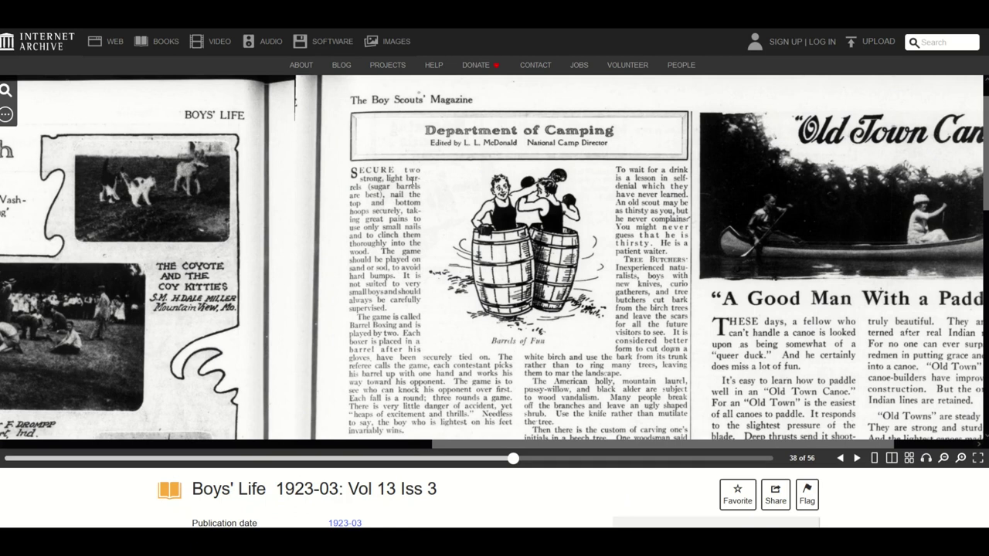
Step: Open the page scan as a full-size image in a new tab and switch to it
right_click(412, 181)
right_click(651, 183)
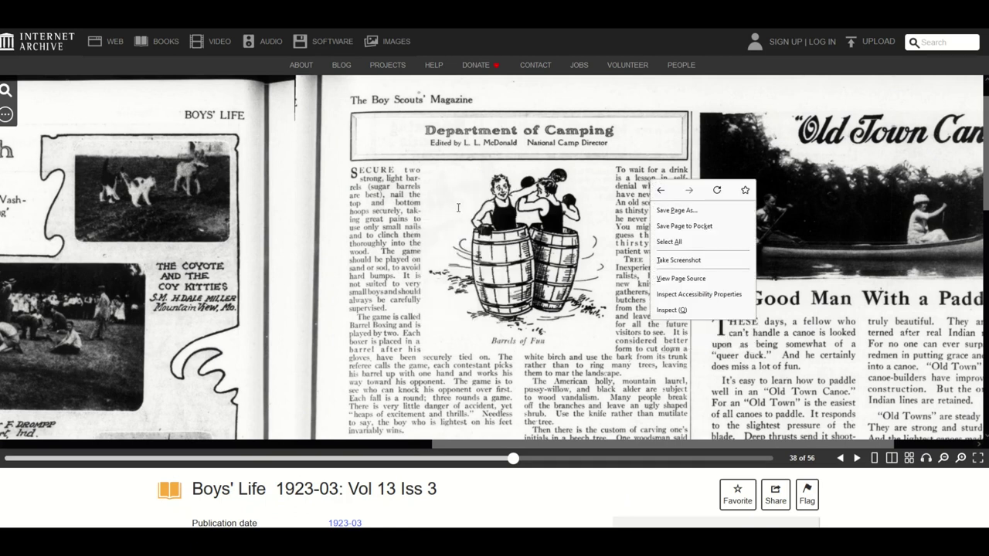
right_click(385, 235)
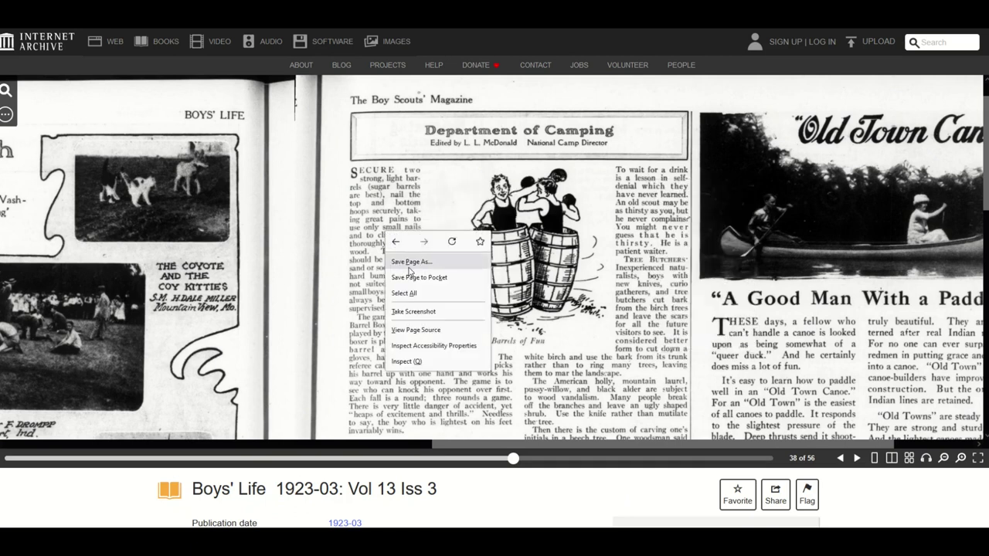
right_click(529, 89)
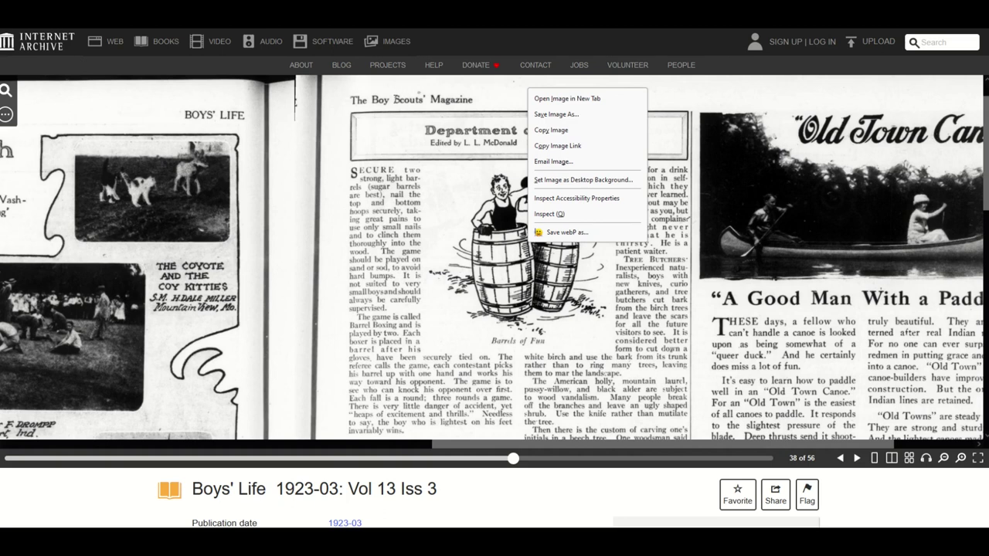
left_click(540, 98)
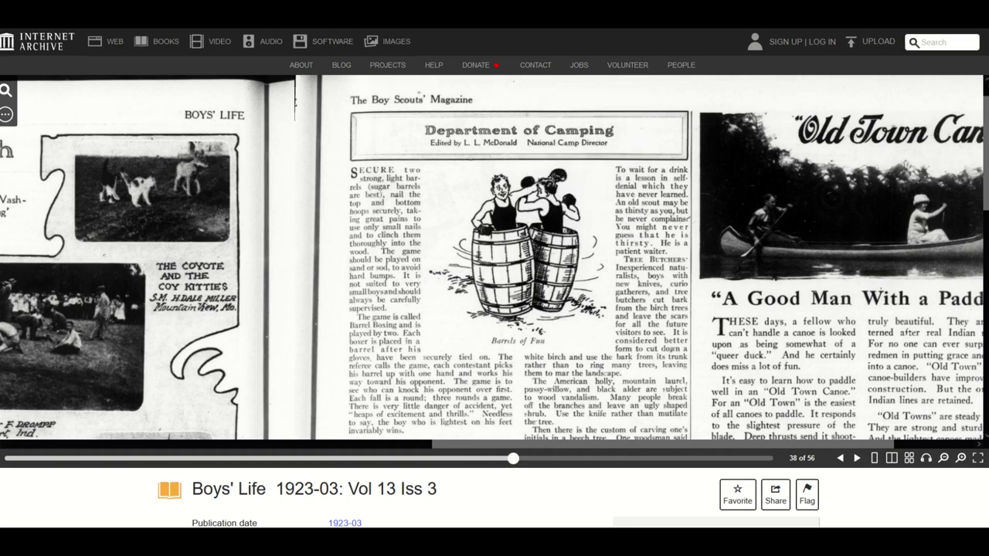
key("ctrl+Tab")
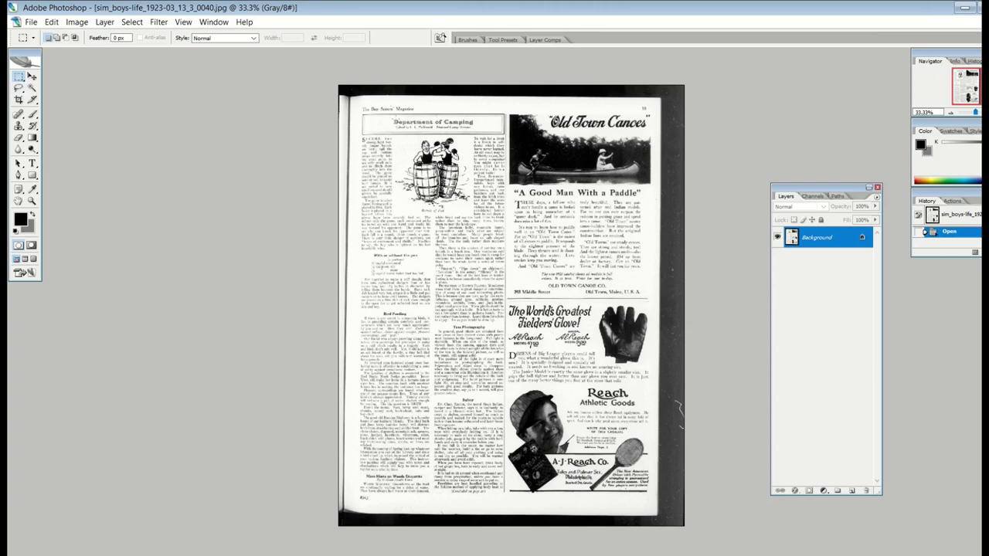
Step: Zoom to 50%, marquee the Barrels of Fun cartoon, crop to it, and view at actual pixels
left_click(183, 22)
left_click(199, 99)
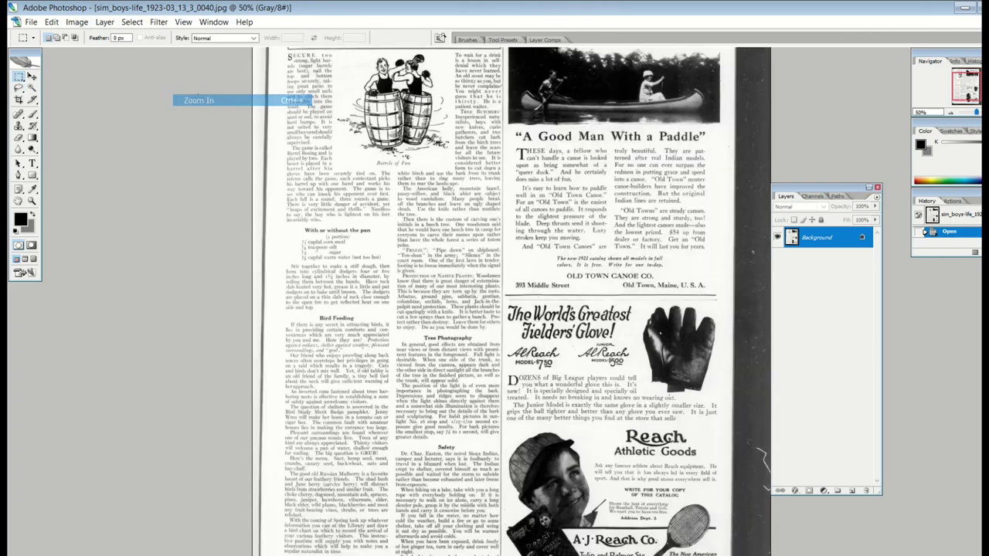
scroll(349, 132, "up", 3)
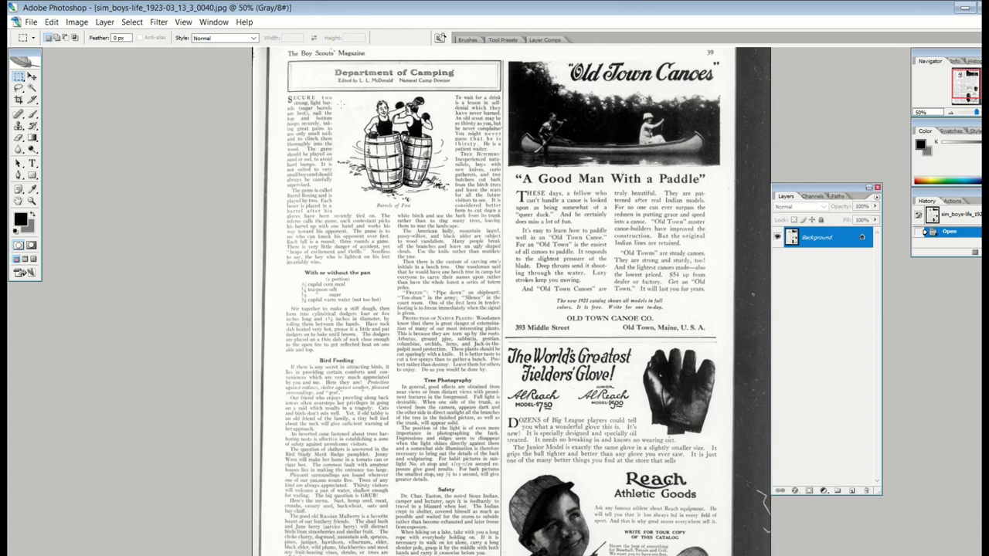
left_click_drag(360, 104, 453, 209)
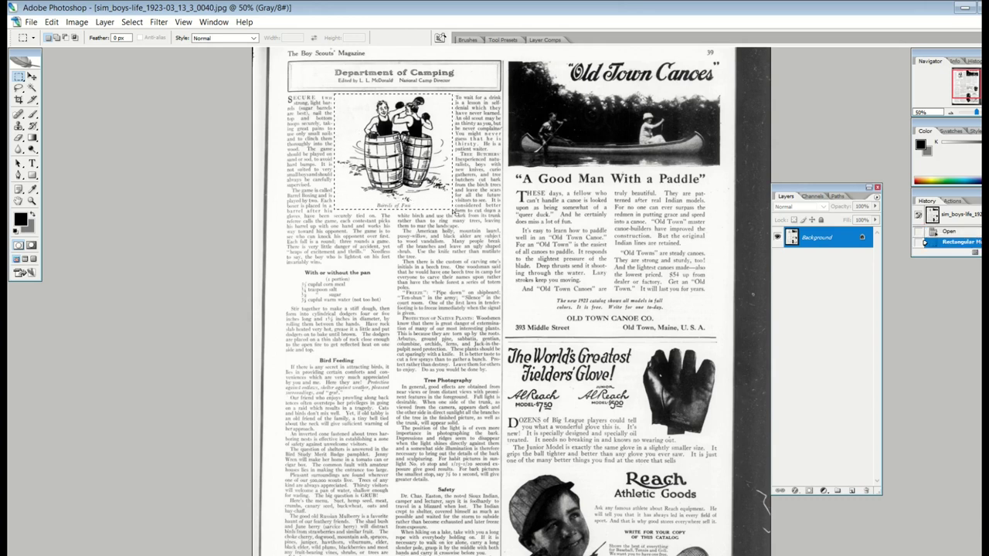
left_click(77, 22)
left_click(84, 159)
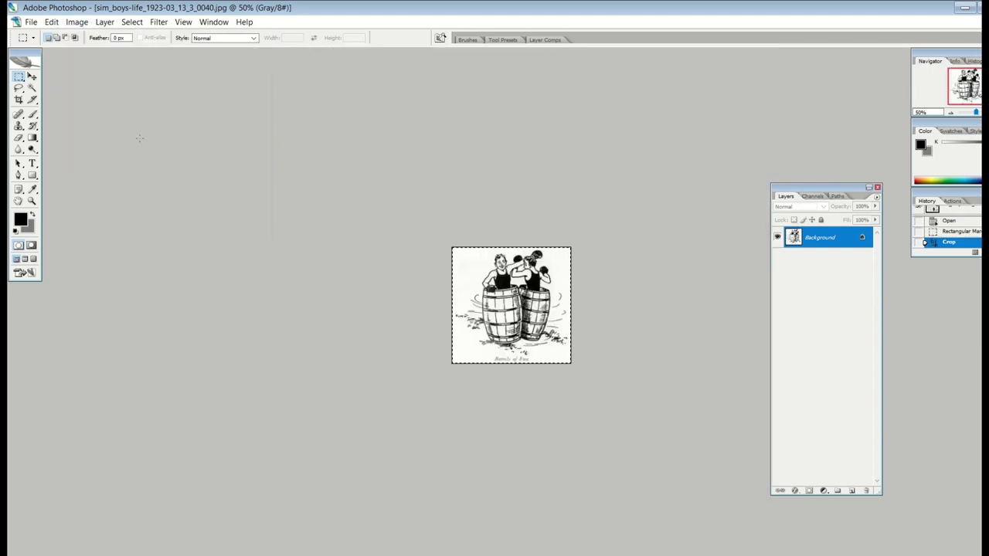
left_click(183, 22)
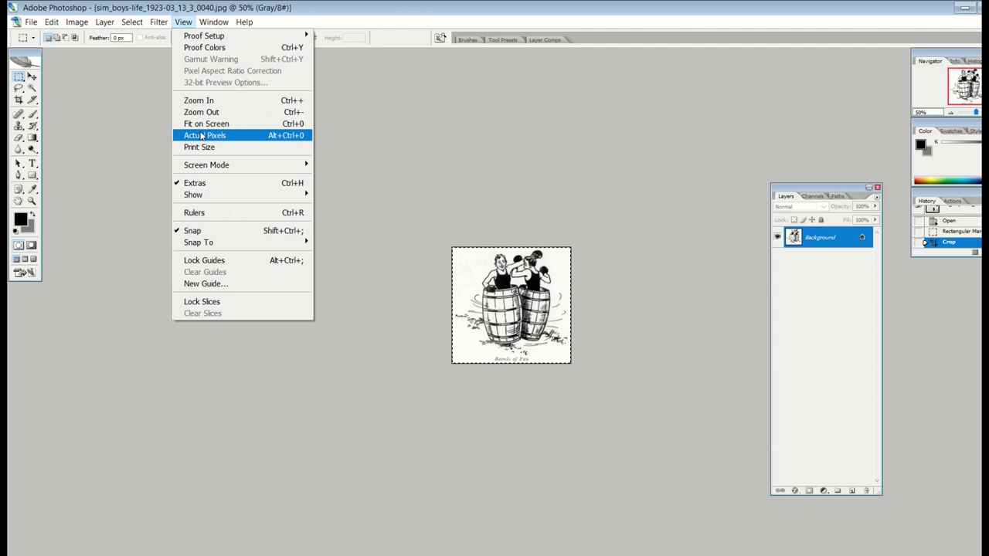
left_click(203, 135)
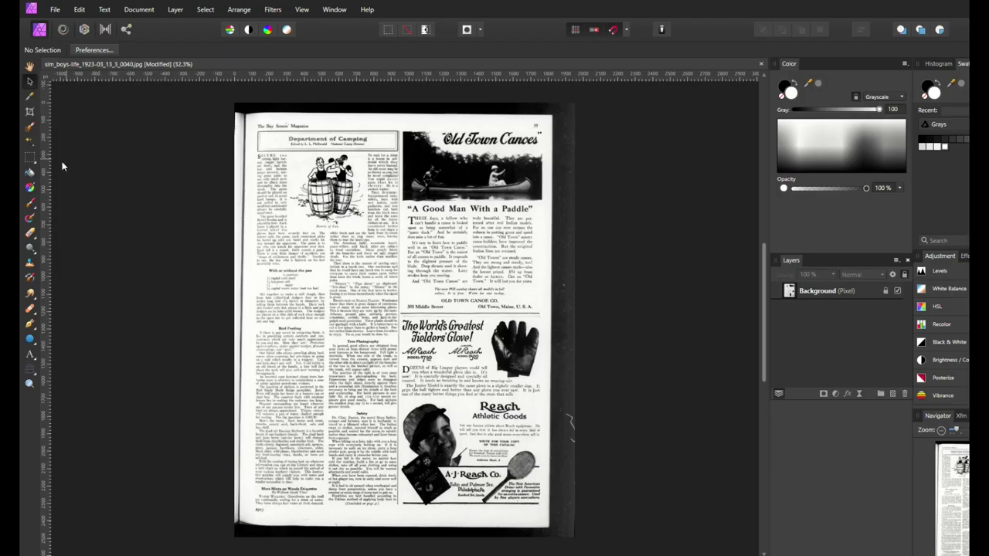
Step: Crop Affinity Photo's page to the 442×434 px Barrels of Fun cartoon
left_click(29, 113)
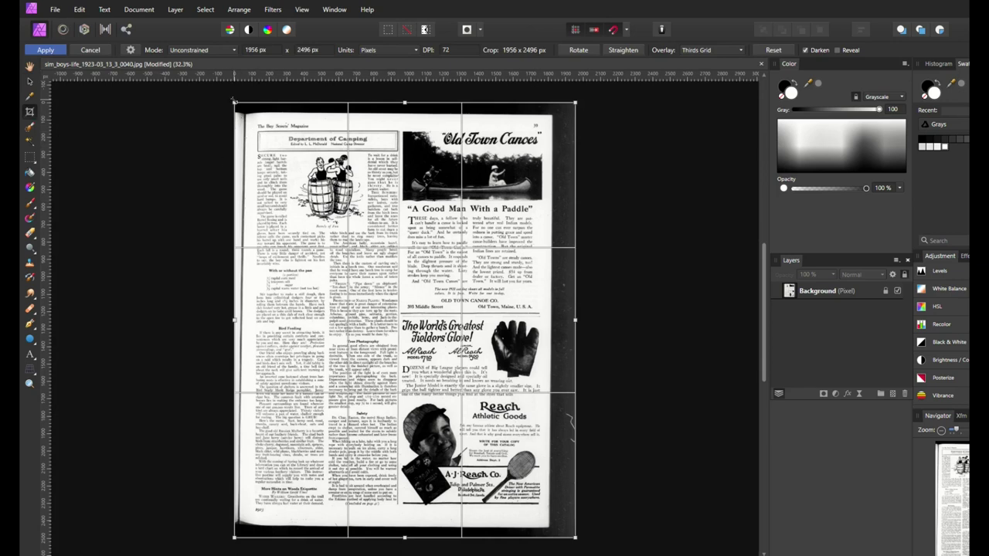
left_click_drag(235, 102, 290, 153)
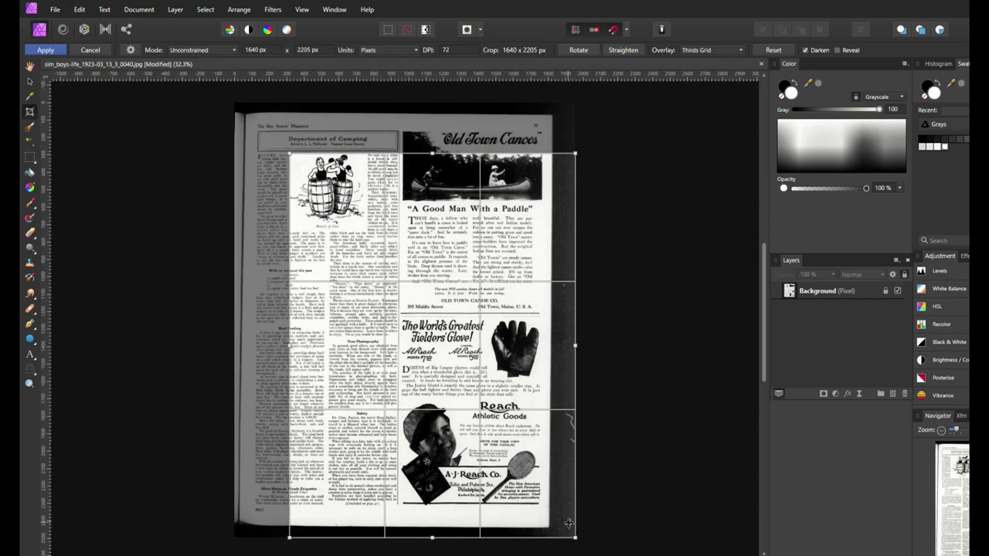
left_click_drag(569, 523, 368, 230)
key("Return")
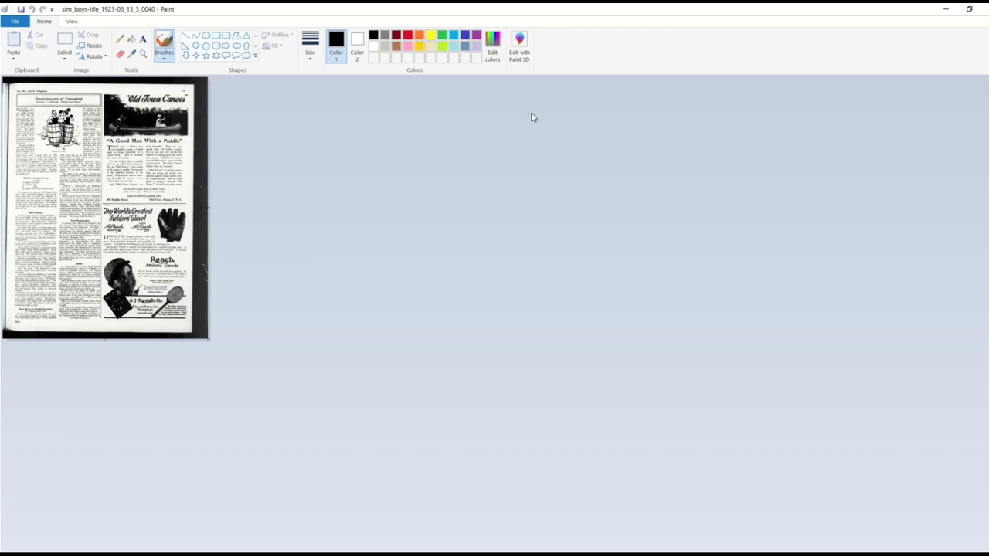
Step: Zoom in and crop Paint's copy to a rectangle around the barrels illustration
scroll(235, 293, "up", 1)
scroll(163, 263, "up", 1)
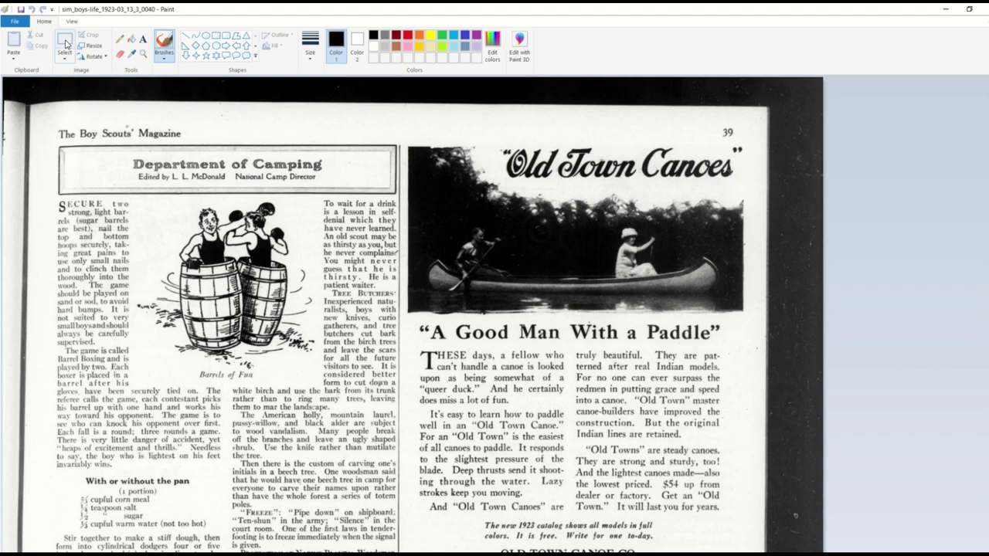
left_click(66, 43)
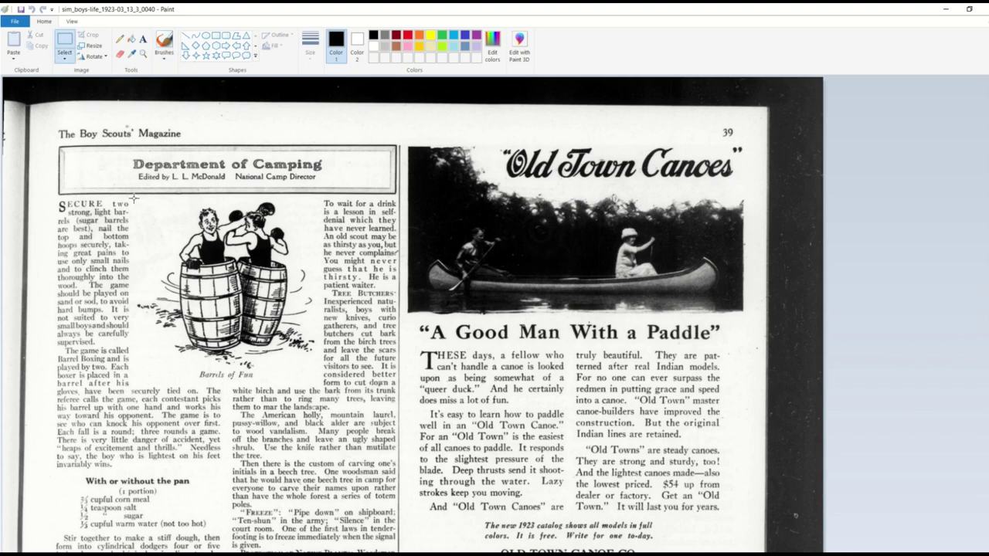
left_click_drag(133, 199, 318, 384)
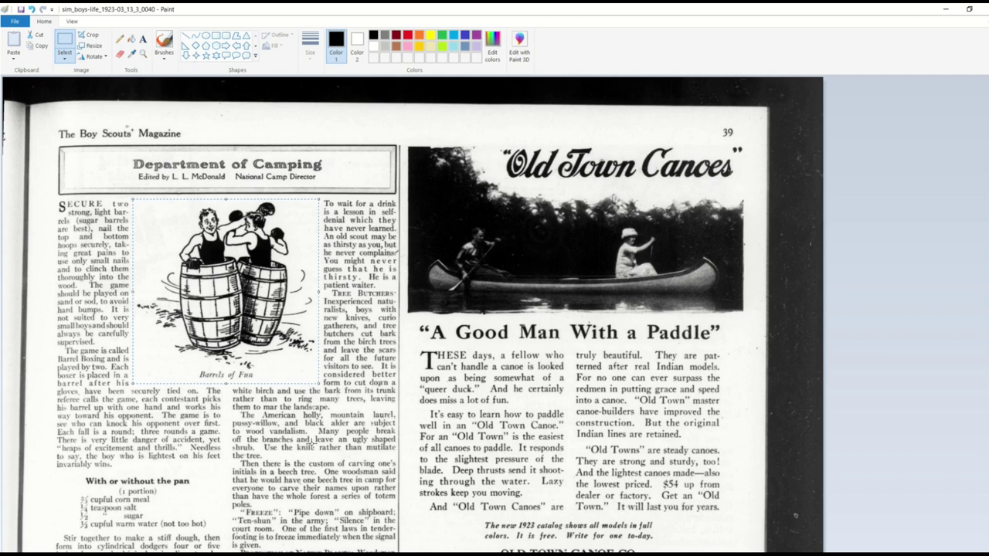
left_click(86, 40)
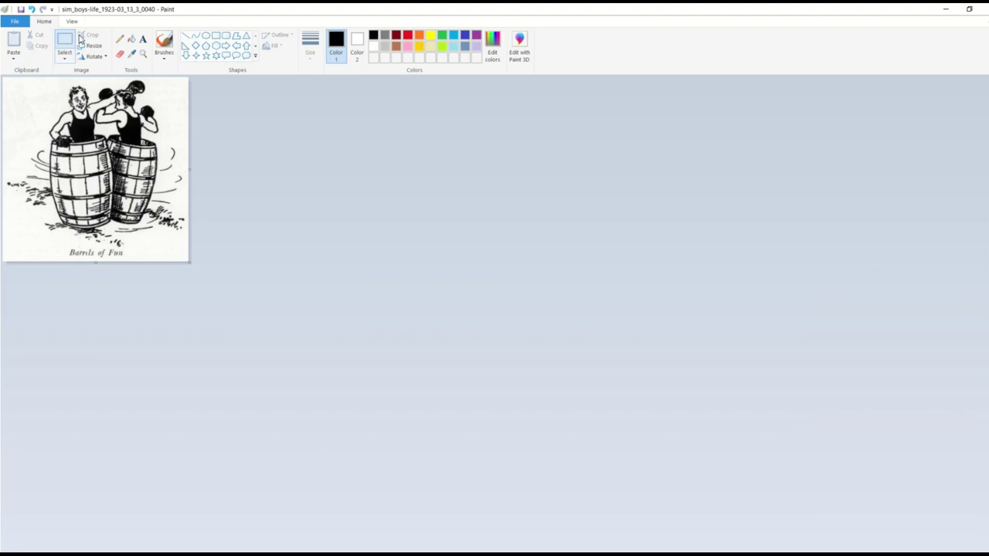
scroll(156, 205, "up", 1)
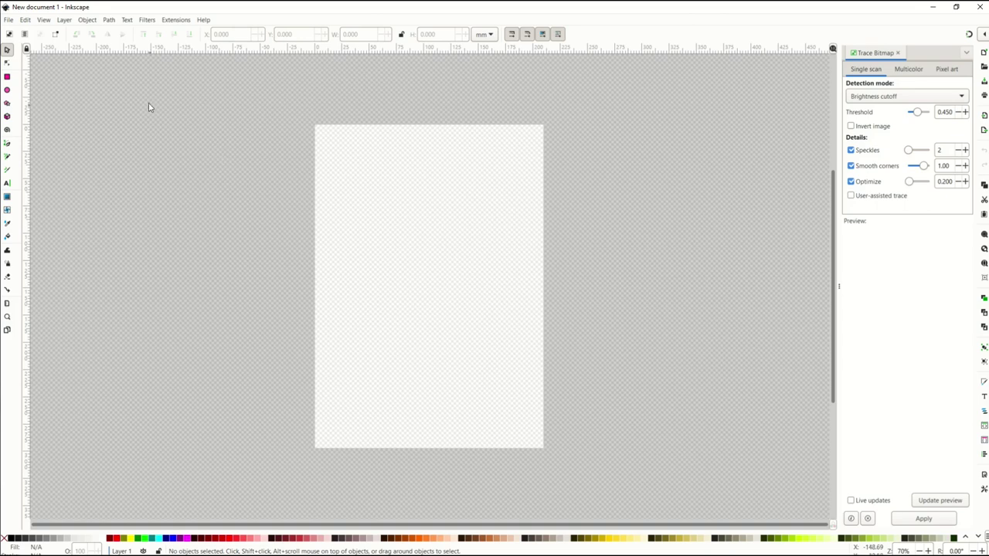
left_click(204, 20)
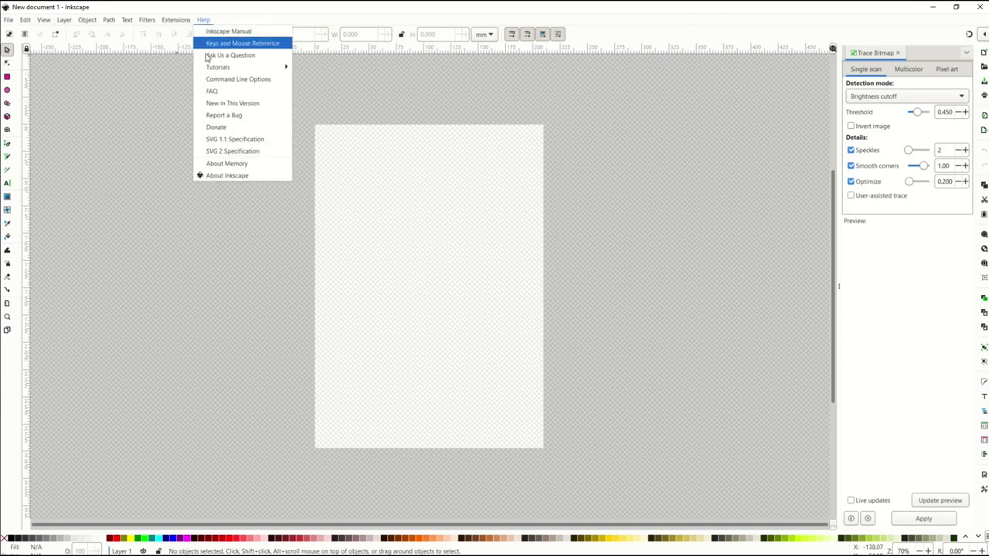
left_click(64, 19)
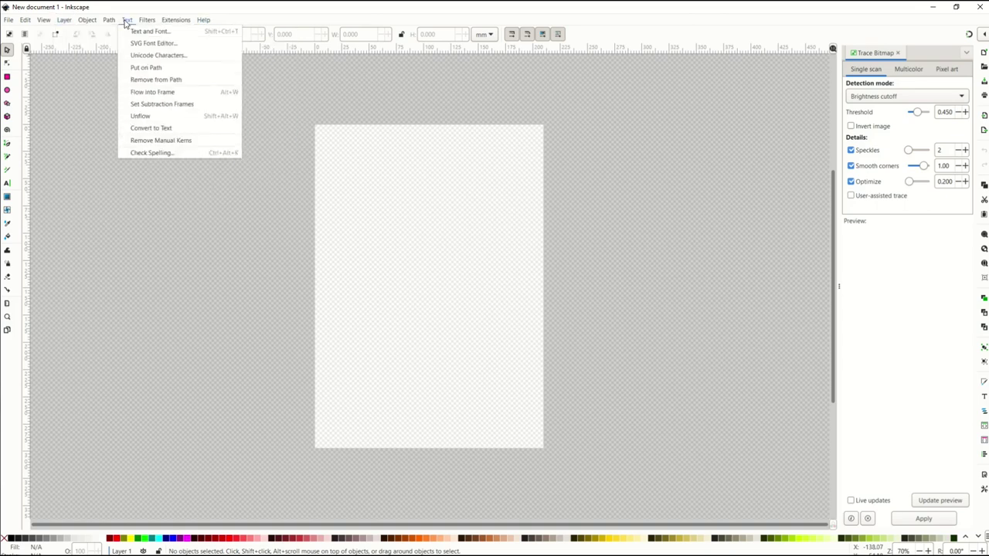
mouse_move(204, 20)
left_click(220, 176)
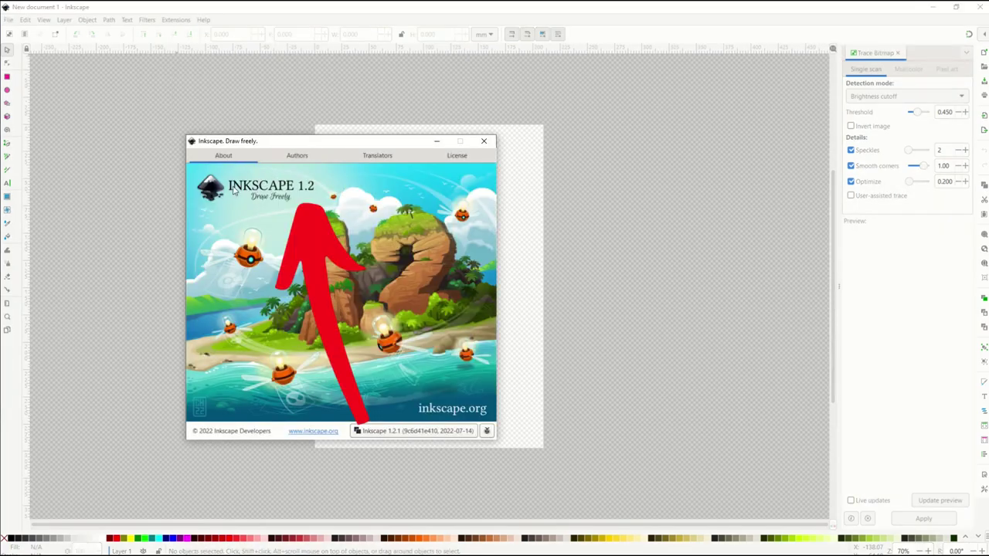
left_click(483, 141)
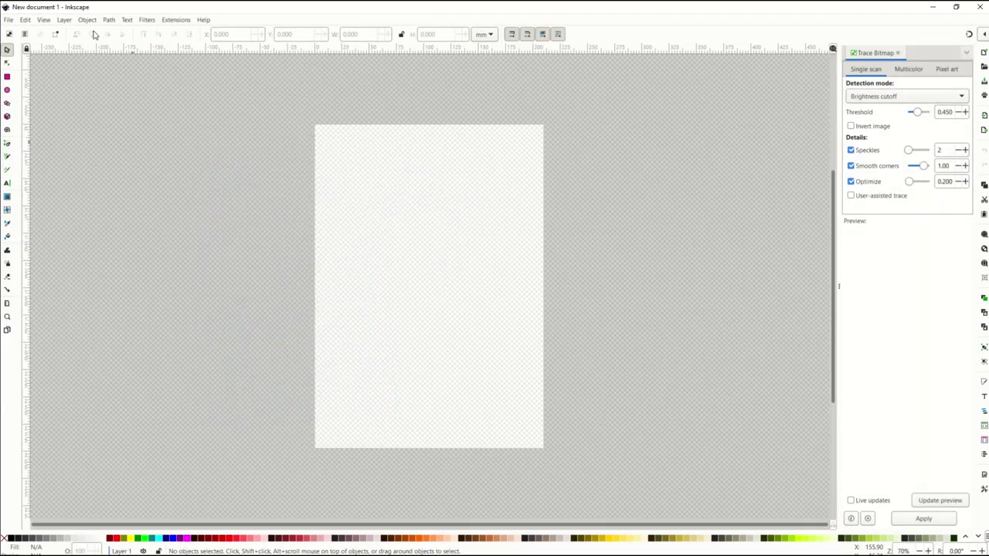
left_click(9, 20)
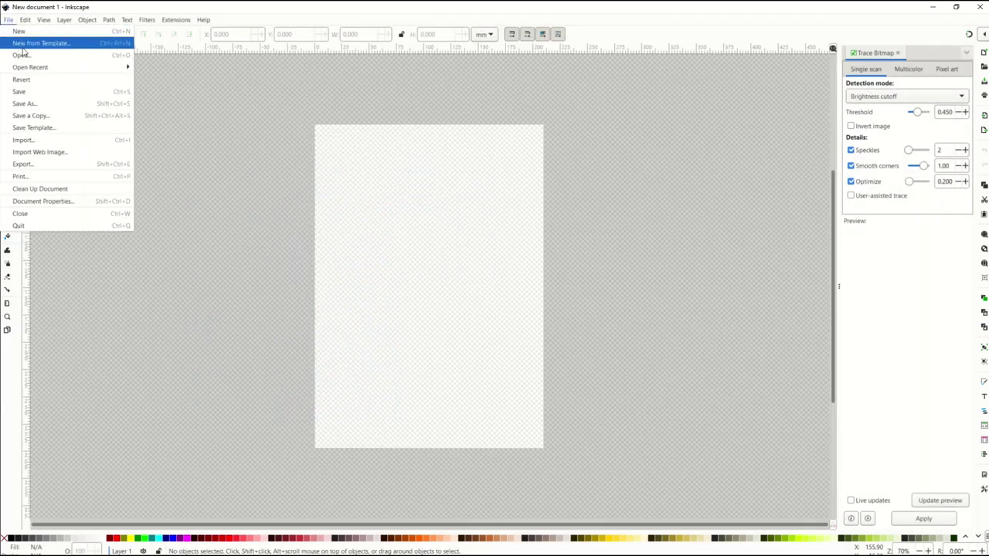
Step: Open CROPPED.jpg in Inkscape with the image embedded
left_click(21, 55)
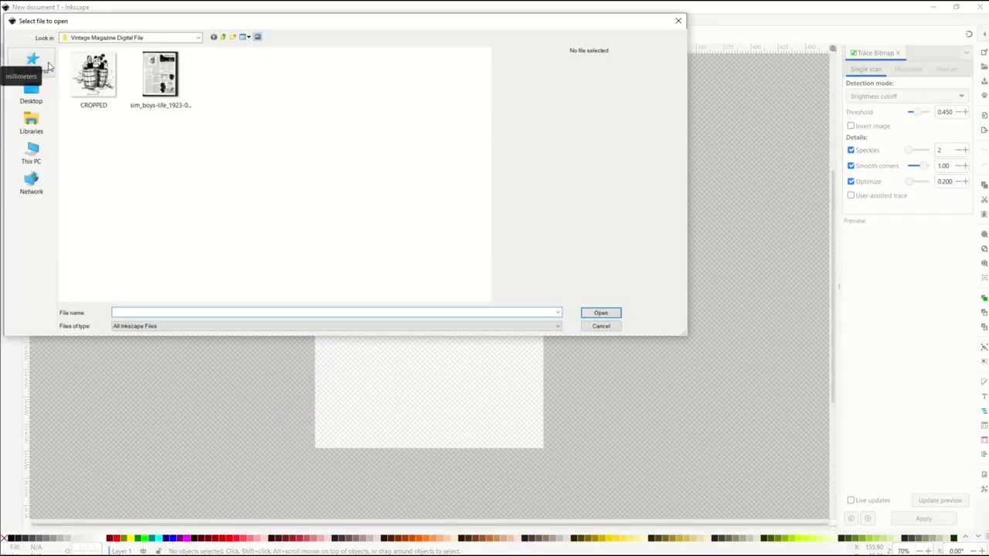
double_click(92, 77)
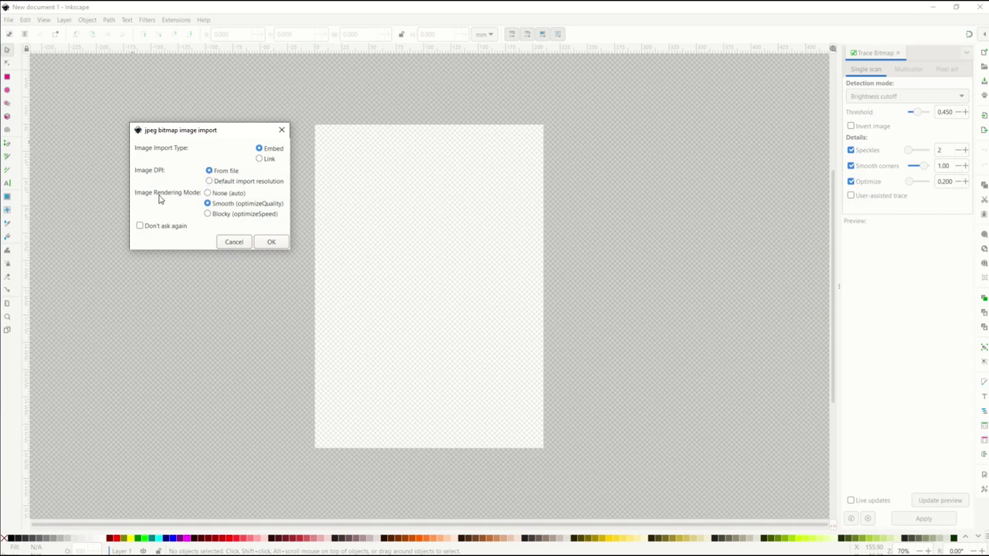
left_click(270, 243)
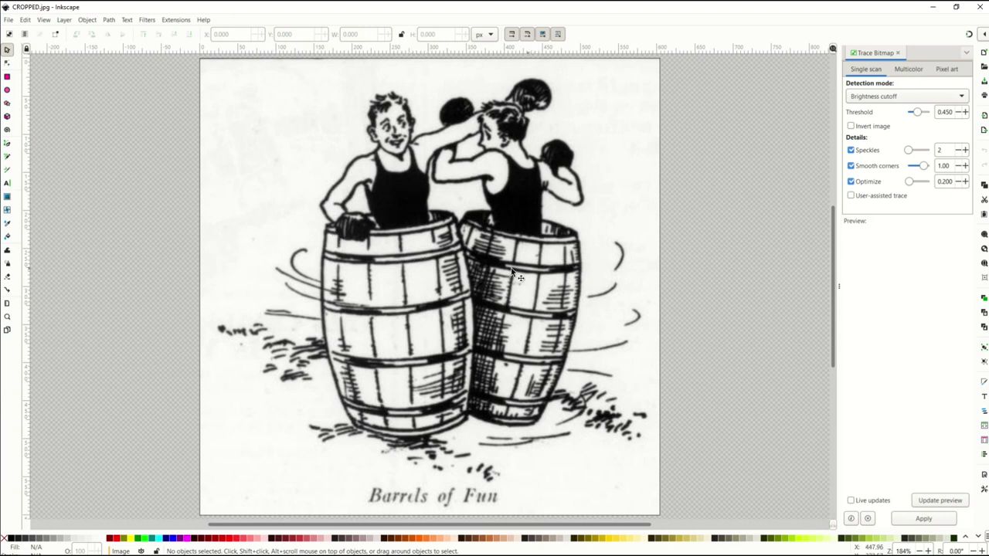
Step: Preview a single-scan brightness-cutoff trace of the selected barrels image at threshold 0.450
left_click(110, 21)
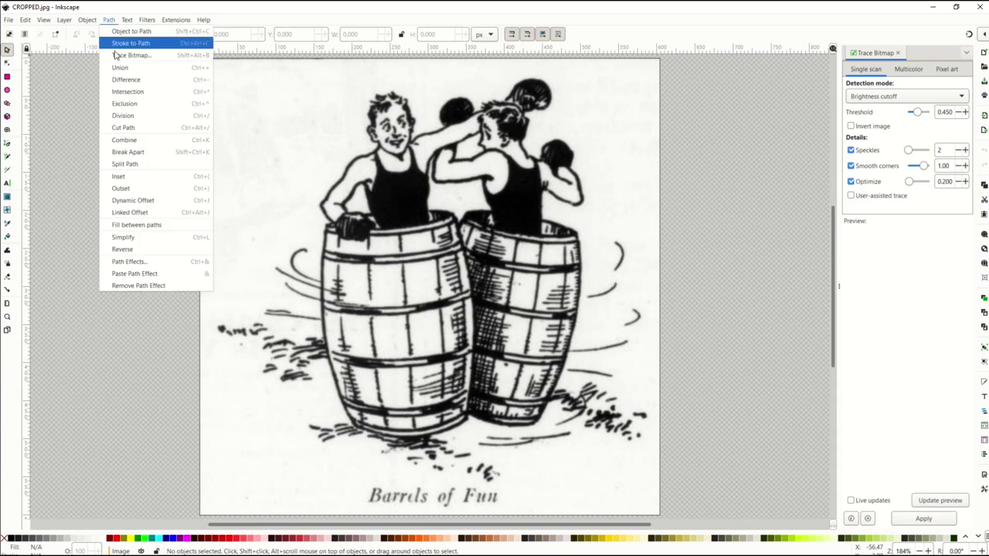
left_click(116, 61)
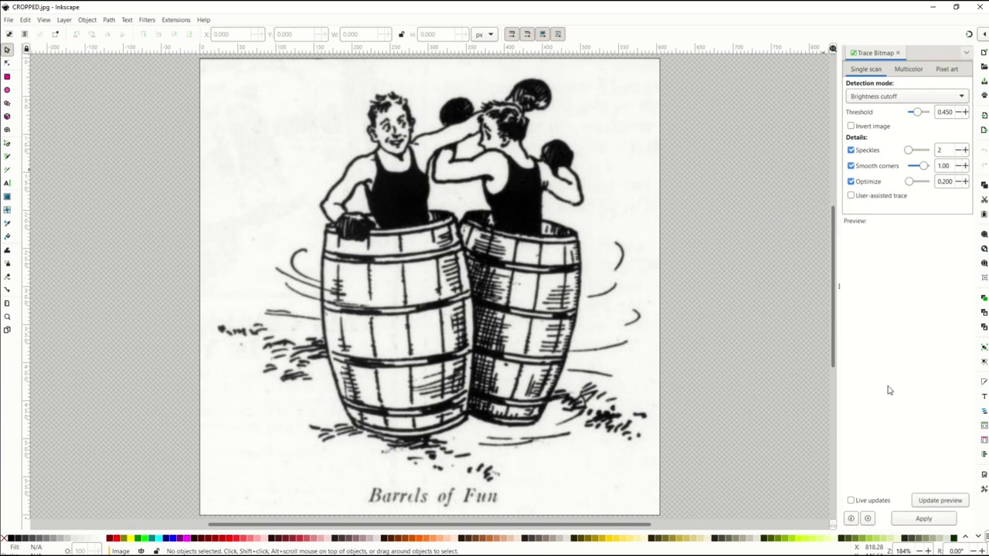
left_click(937, 502)
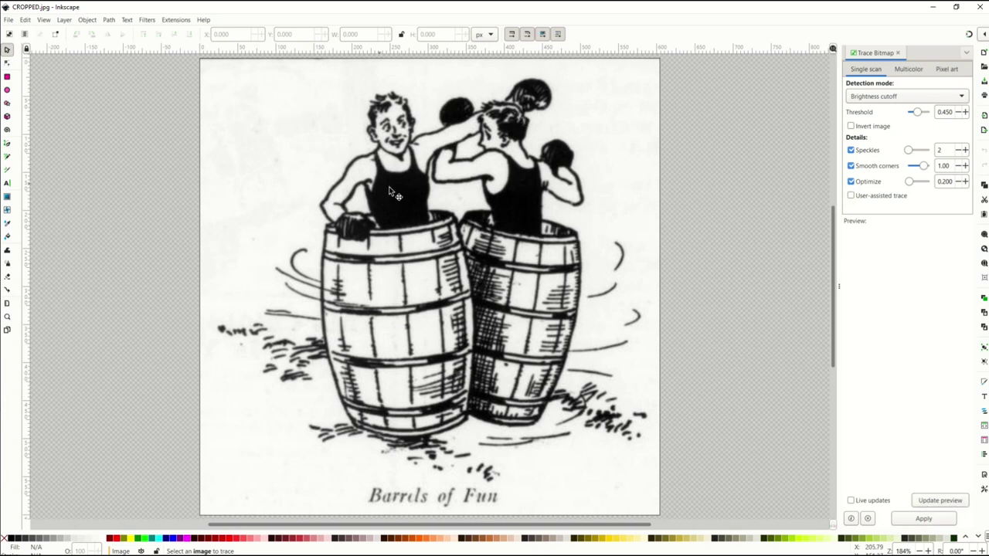
left_click(394, 226)
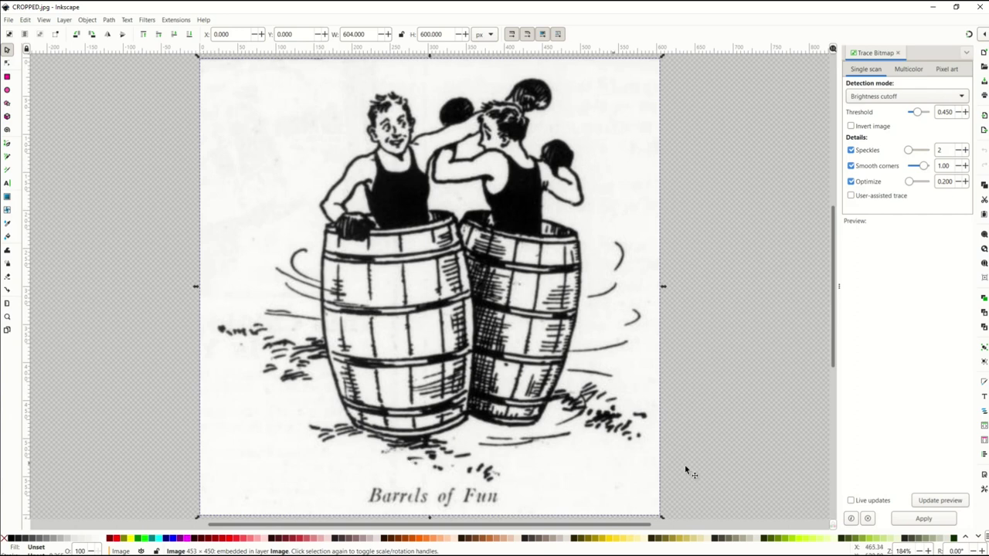
left_click(925, 501)
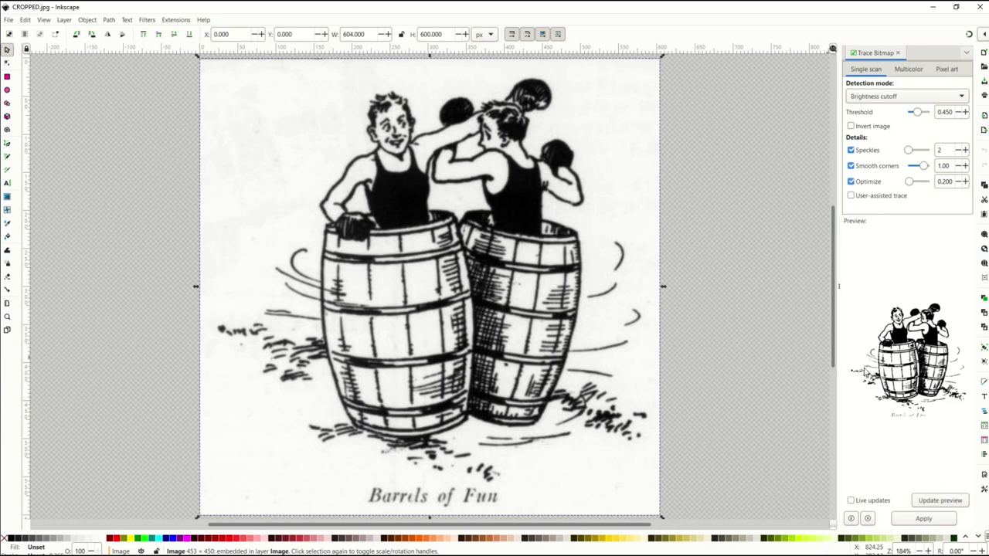
Step: Apply the trace and drag the traced path and original bitmap apart to compare
left_click(913, 521)
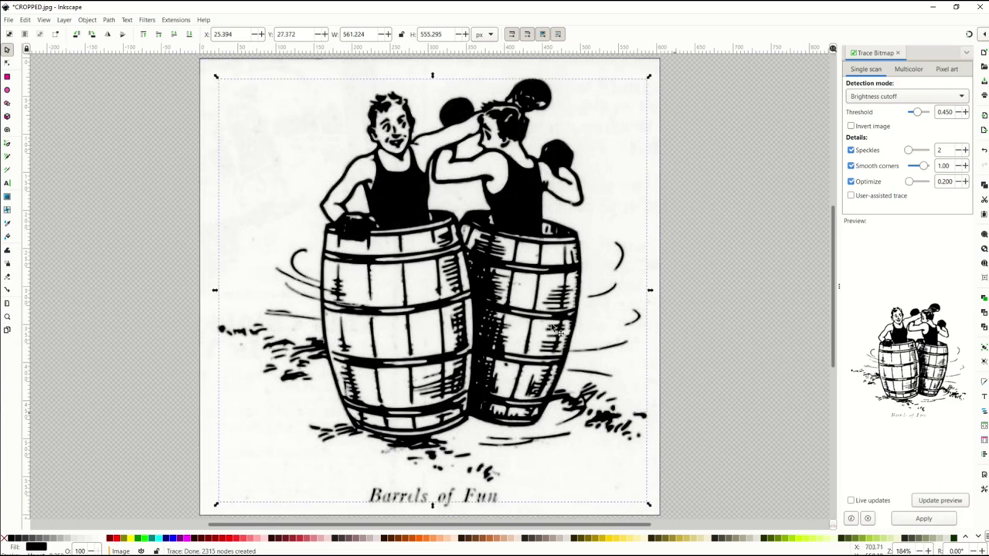
scroll(397, 189, "down", 1)
mouse_move(401, 203)
left_mouse_down()
mouse_move(193, 255)
mouse_move(226, 307)
left_mouse_up()
left_click_drag(402, 221, 678, 250)
left_click_drag(298, 268, 438, 242)
Step: Zoom to inspect the 2186-node trace, then undo the moves and the trace
scroll(398, 193, "up", 3)
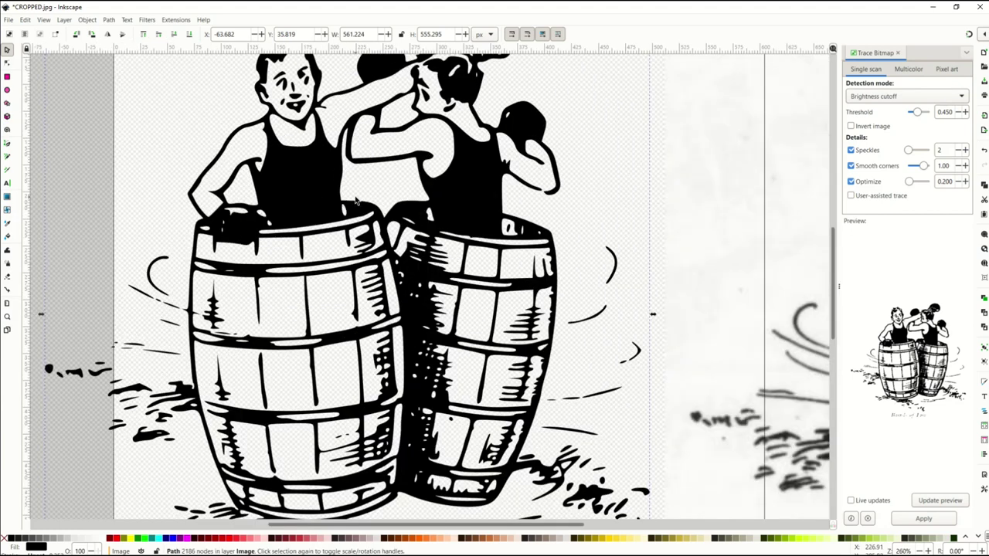
scroll(347, 207, "down", 3)
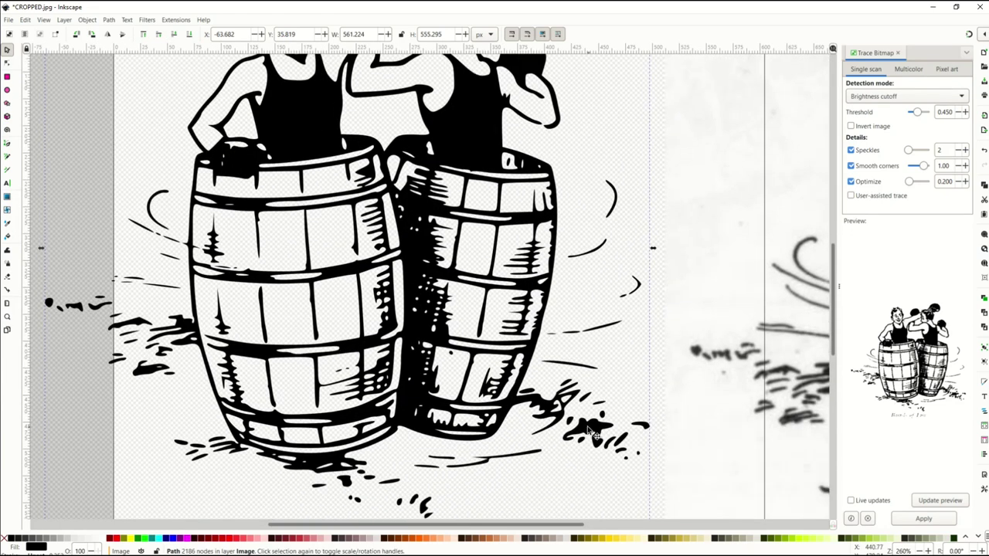
scroll(522, 413, "down", 3)
scroll(400, 288, "up", 2)
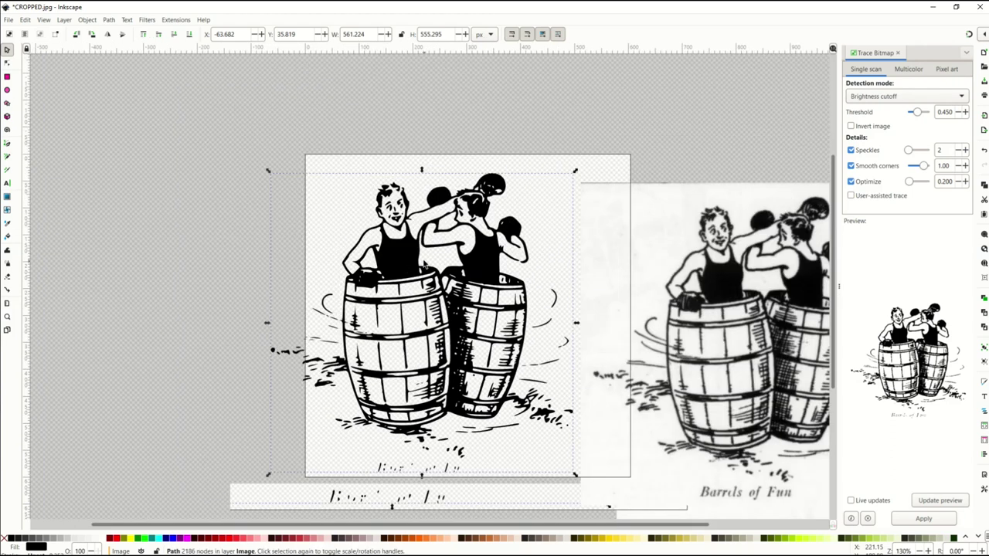
key("ctrl+z")
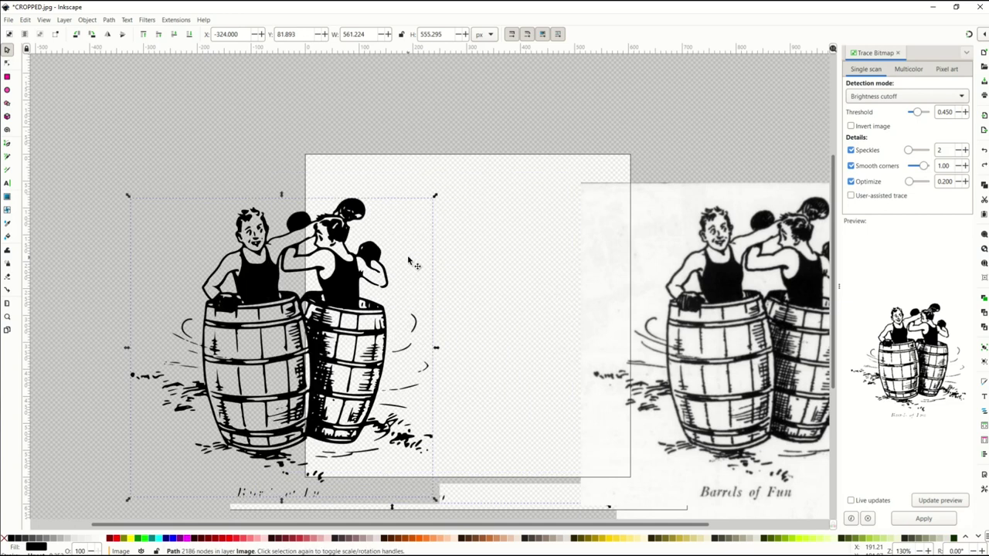
key("ctrl+z")
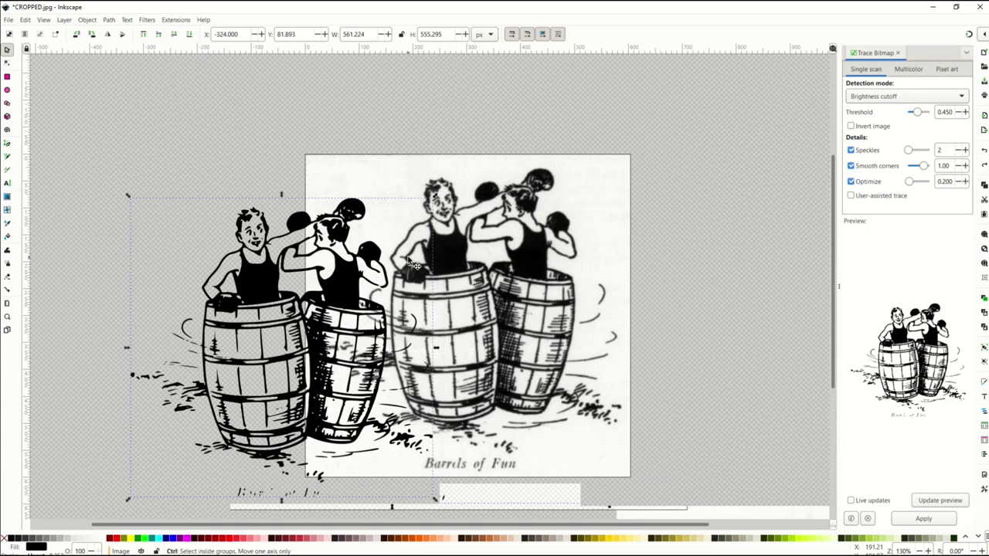
key("ctrl+z")
key("ctrl+z")
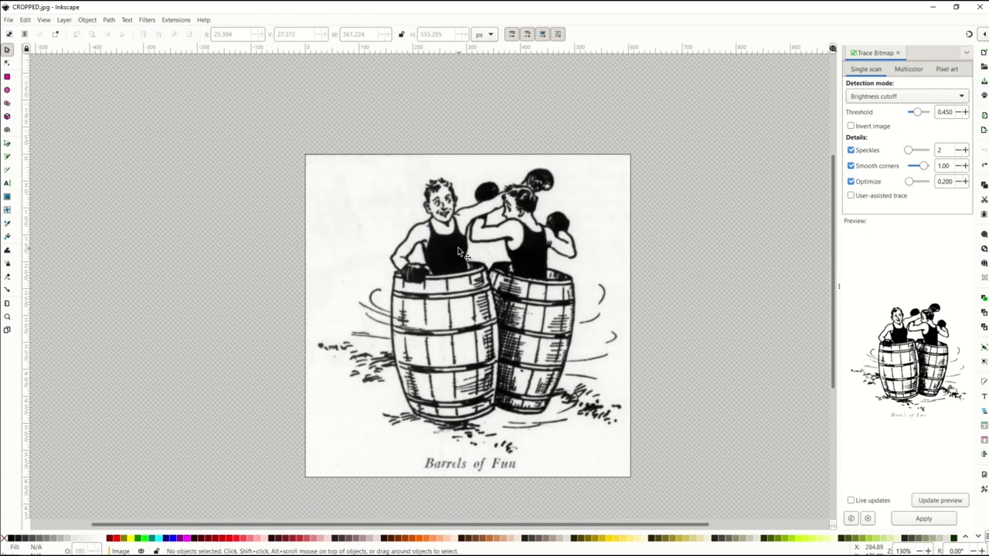
Step: Select the bitmap and preview traces at threshold 1.0 and 0.0
left_click(446, 258)
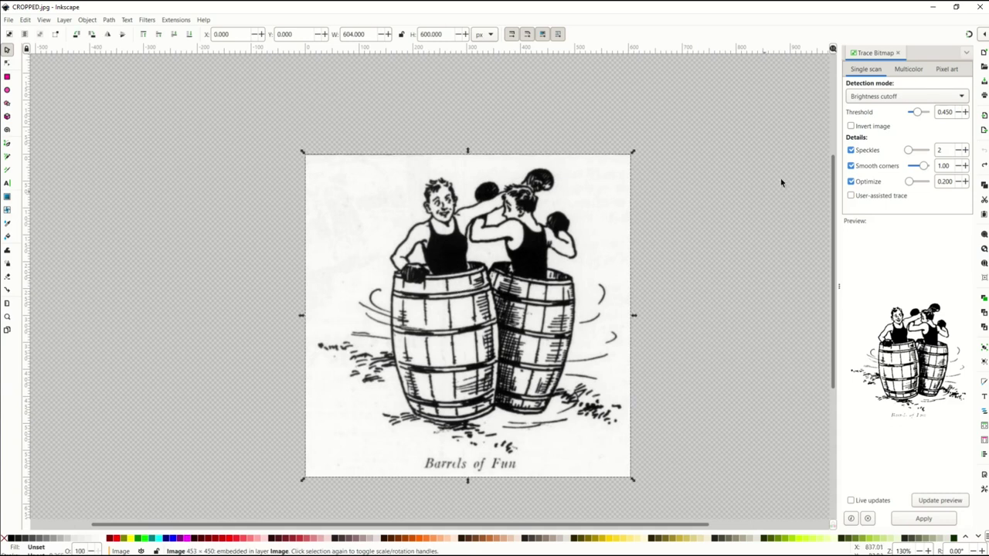
left_click(964, 111)
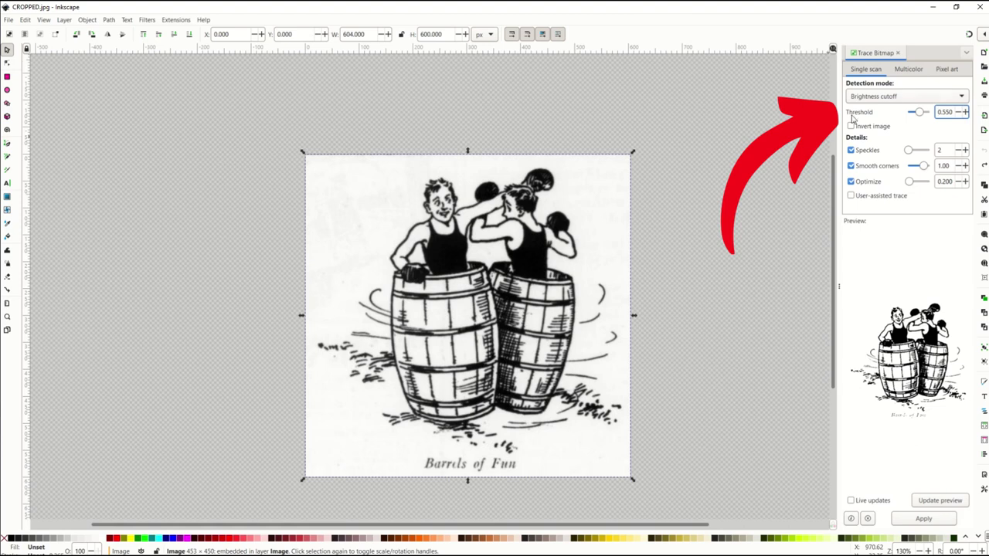
left_click_drag(925, 116, 936, 113)
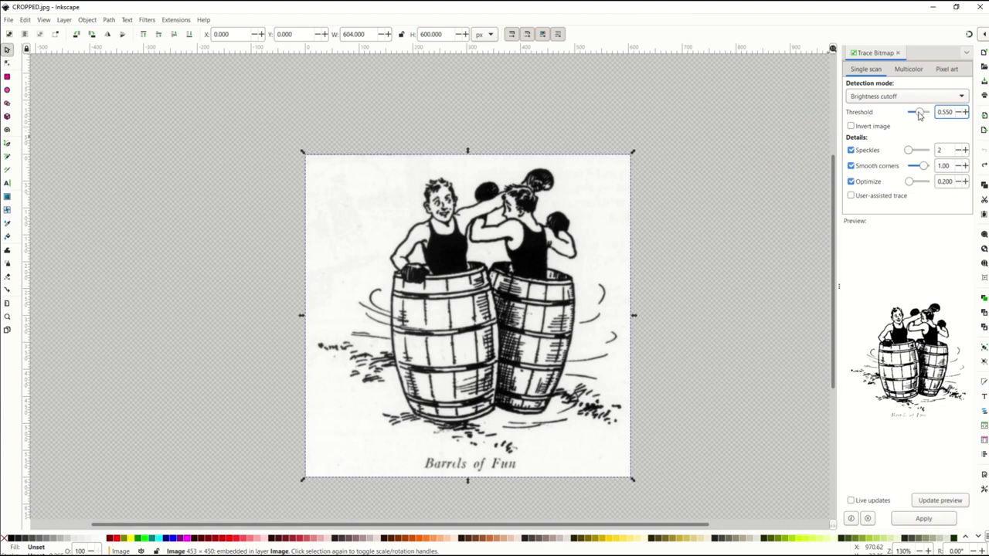
left_click(938, 500)
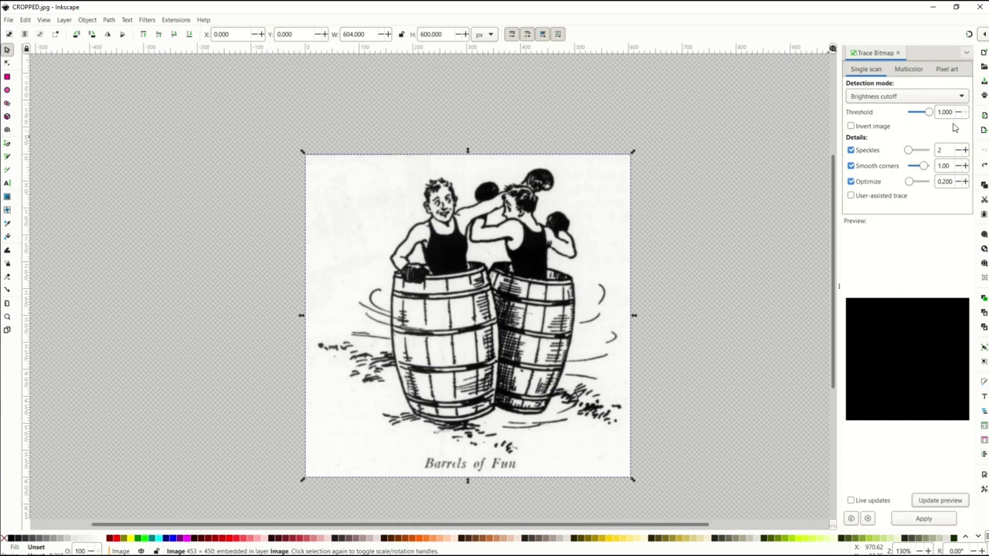
left_click_drag(927, 113, 898, 118)
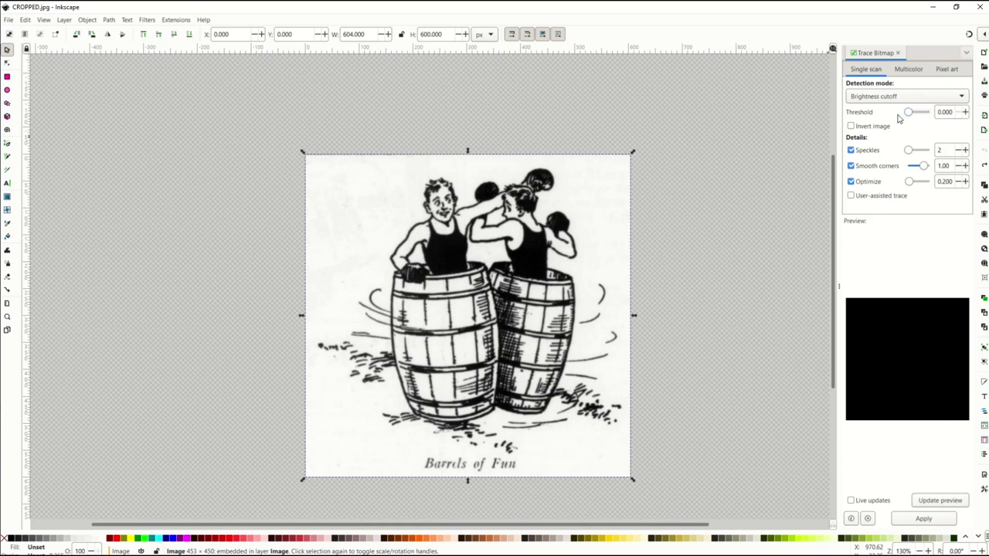
left_click(927, 501)
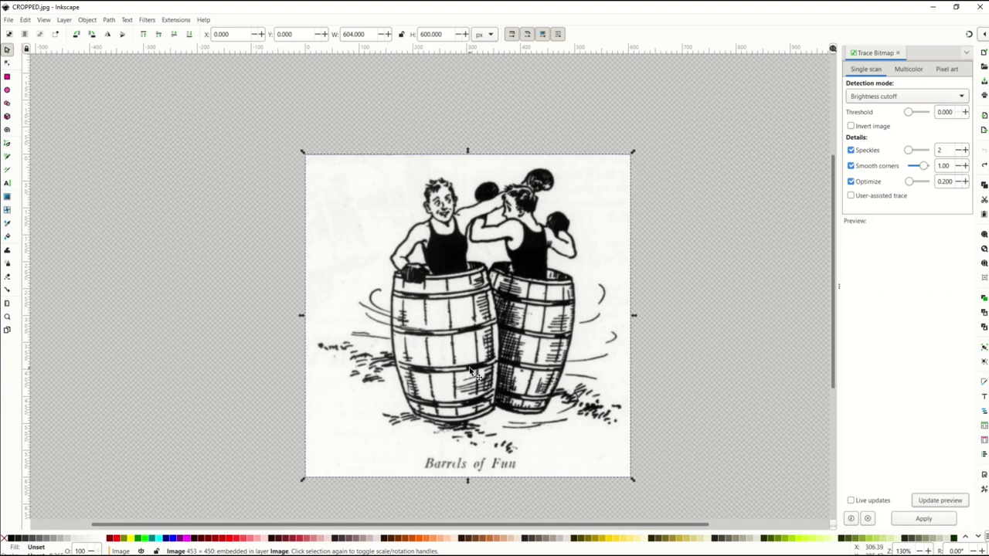
Step: Trace at threshold 0.553 and move the new path beside the original
left_click_drag(910, 114, 921, 113)
left_click(958, 112)
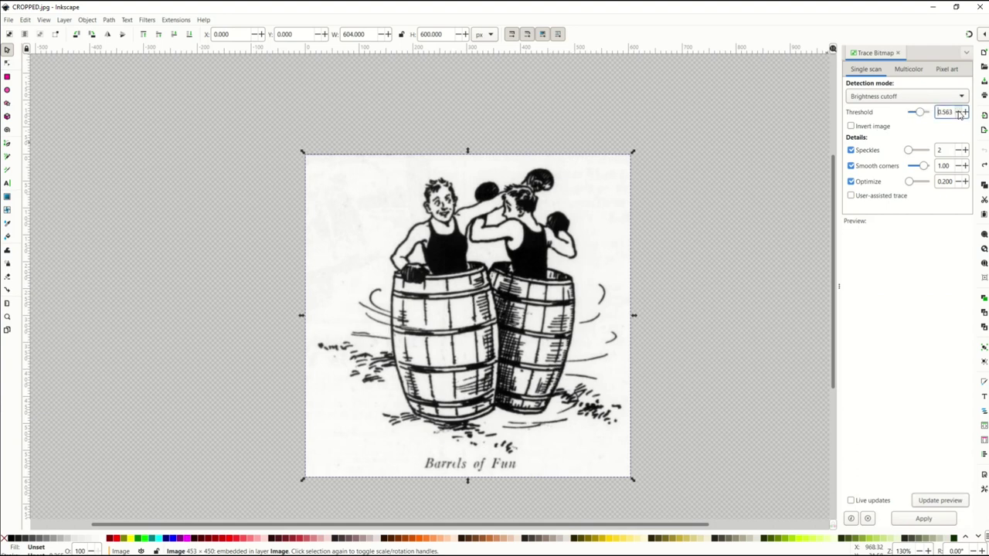
left_click(919, 498)
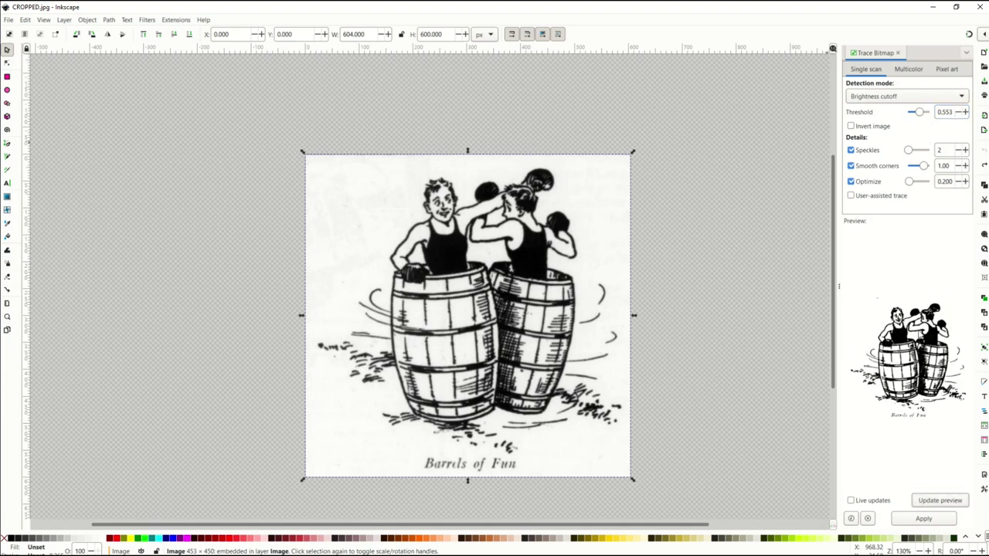
left_click(909, 519)
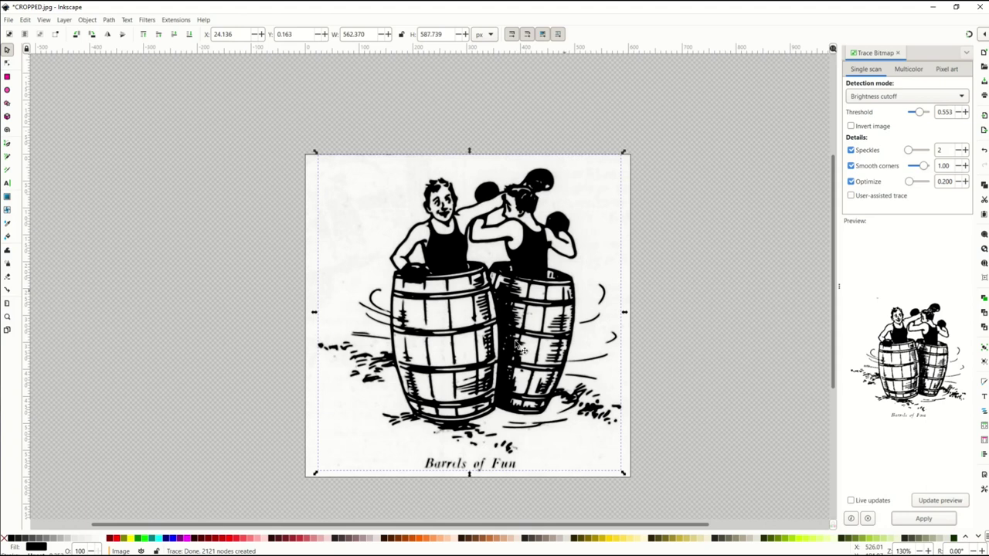
left_click_drag(433, 263, 220, 210)
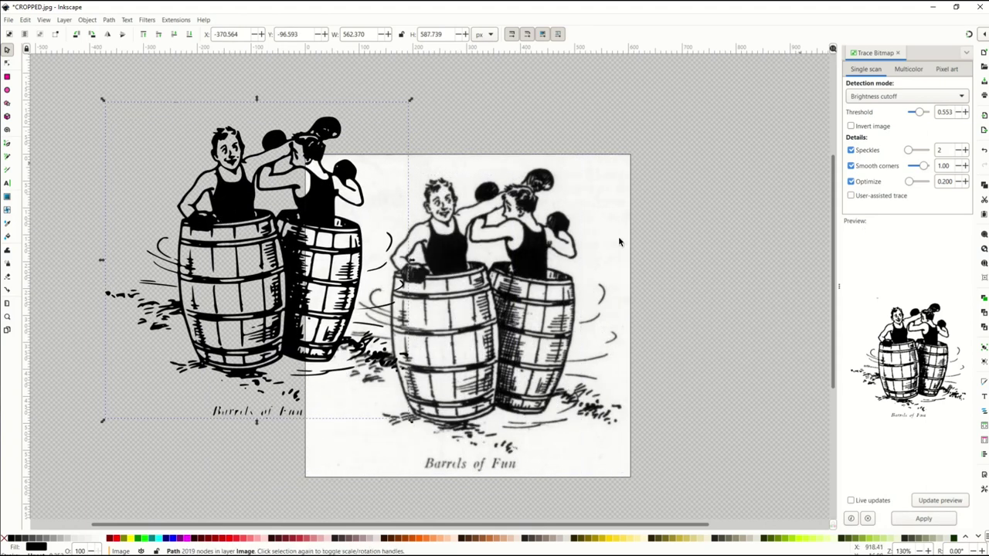
Step: Delete the original bitmap and drag the 2019-node traced artwork onto the page
left_click(472, 263)
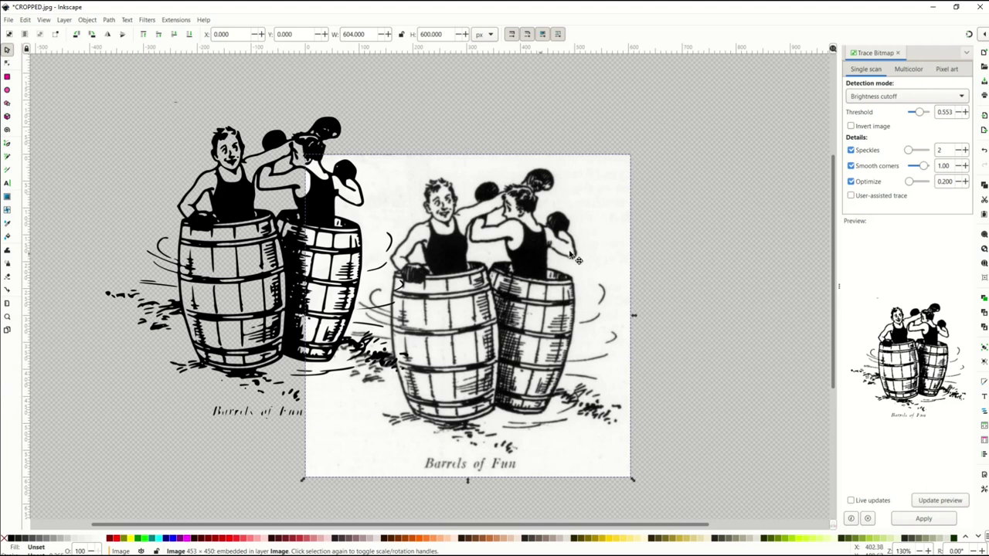
left_click_drag(569, 252, 600, 248)
key("Delete")
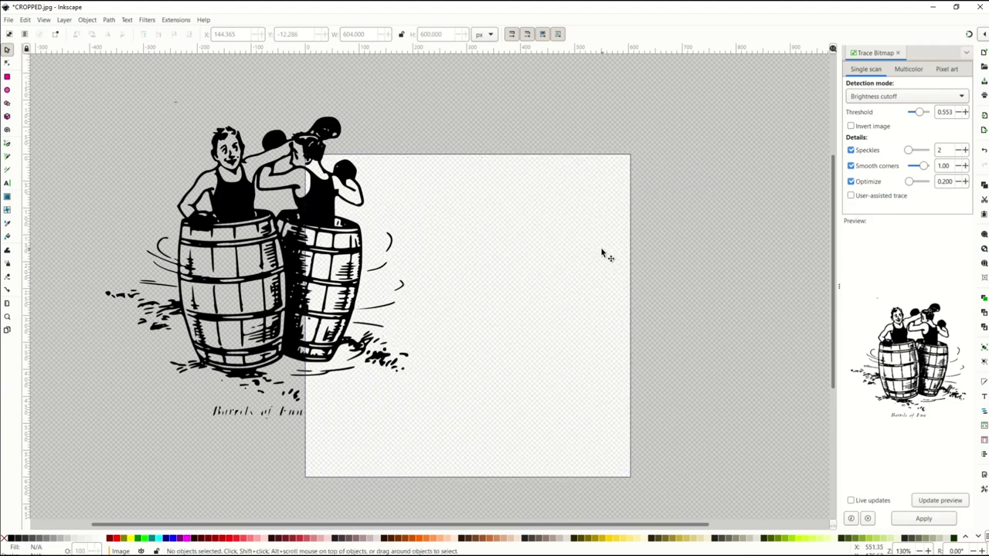
mouse_move(329, 175)
left_mouse_down()
mouse_move(360, 210)
mouse_move(498, 263)
mouse_move(563, 261)
mouse_move(441, 268)
left_mouse_up()
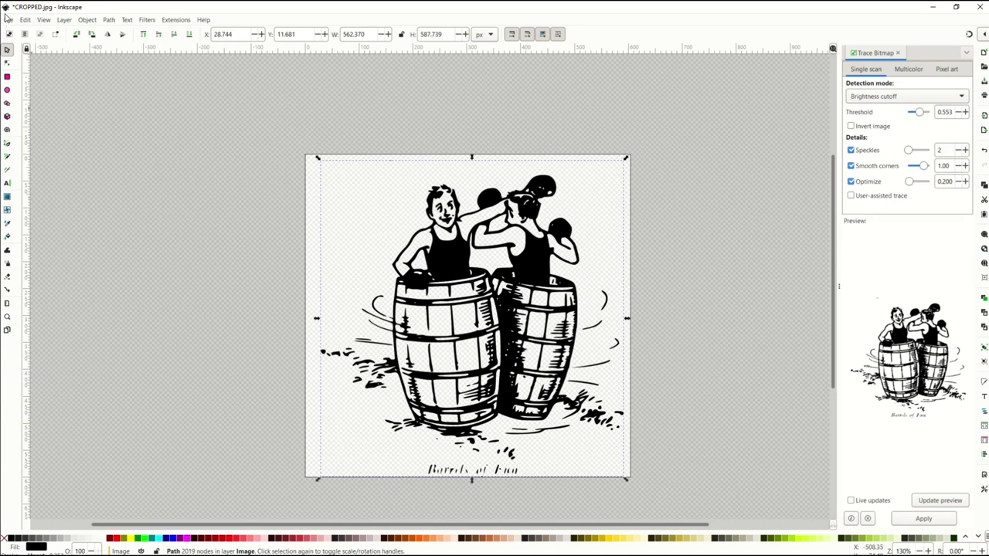
Step: Select the stray speck's nodes above the boxers' heads with the Node tool and delete them
left_click(7, 63)
scroll(392, 181, "up", 3)
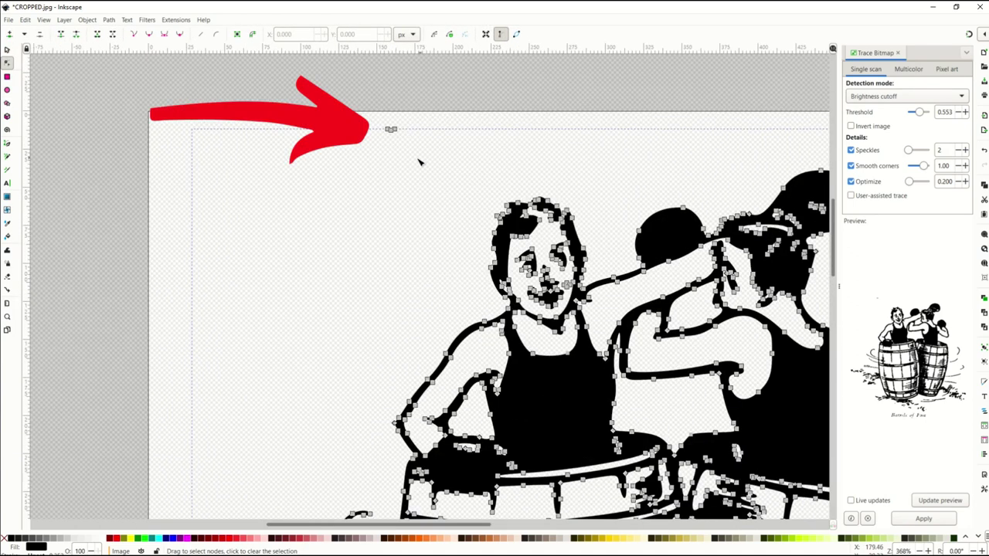
left_click(11, 49)
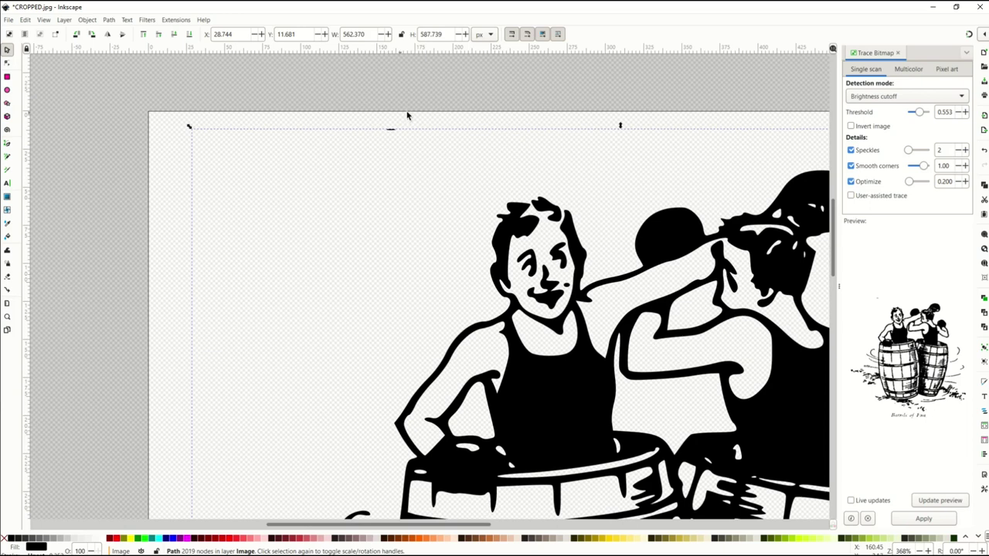
scroll(394, 167, "down", 1)
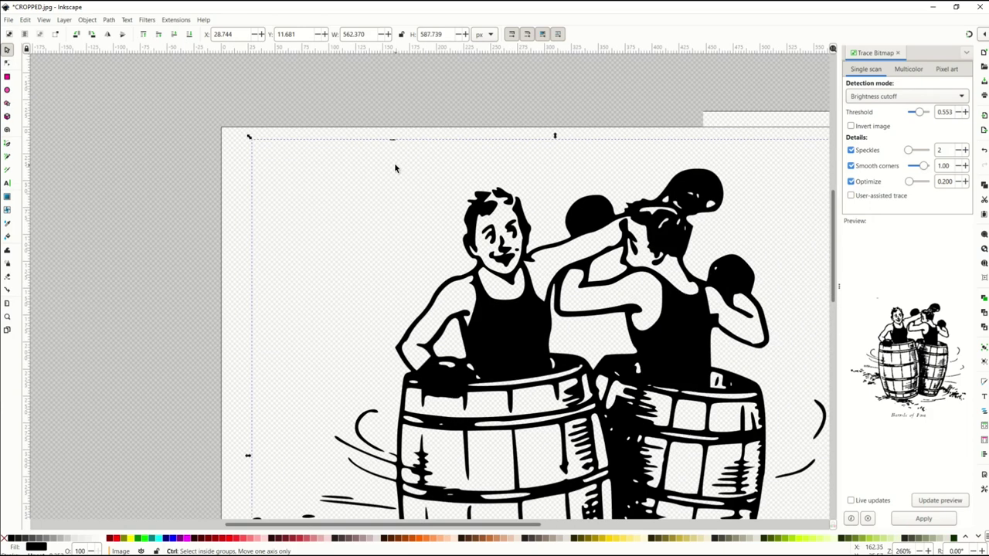
left_click(7, 64)
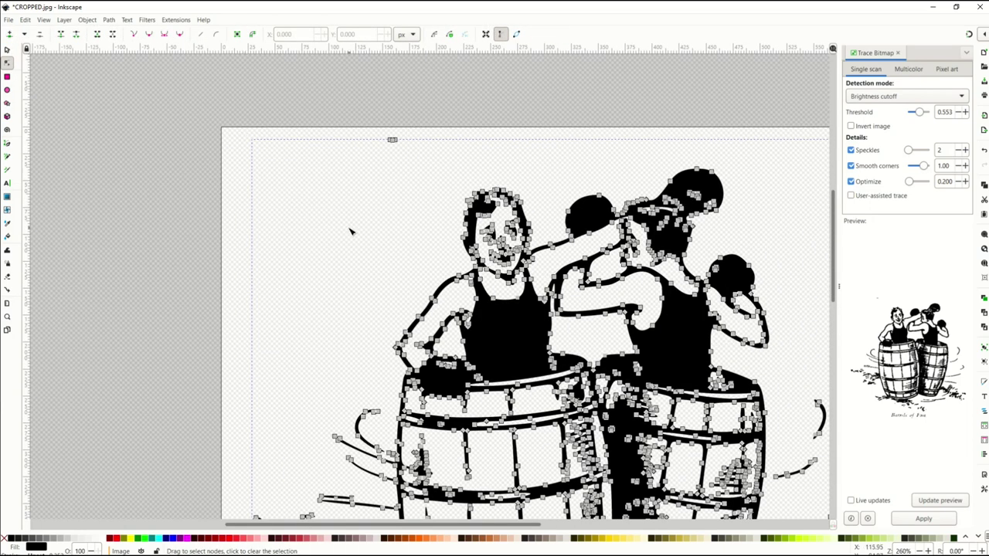
left_click_drag(345, 116, 433, 181)
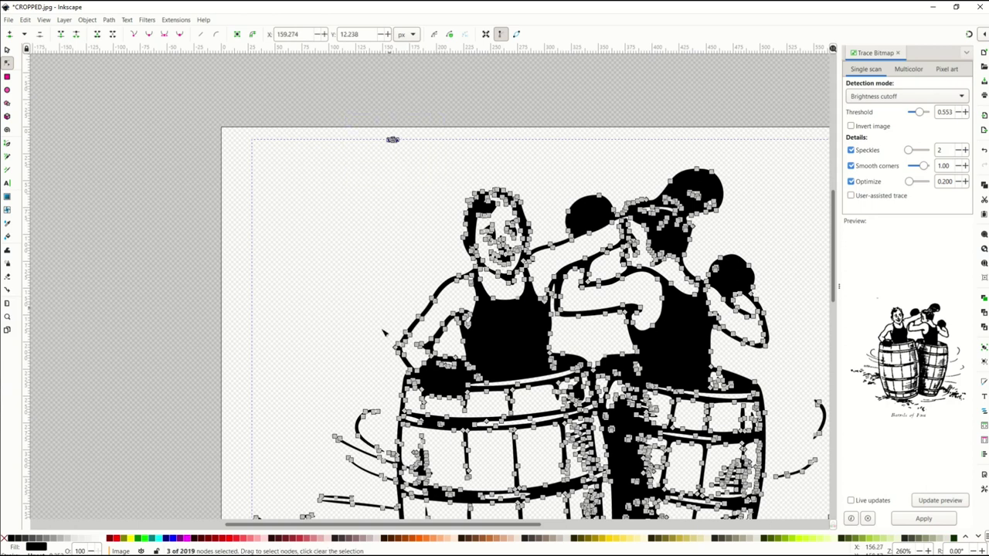
key("Delete")
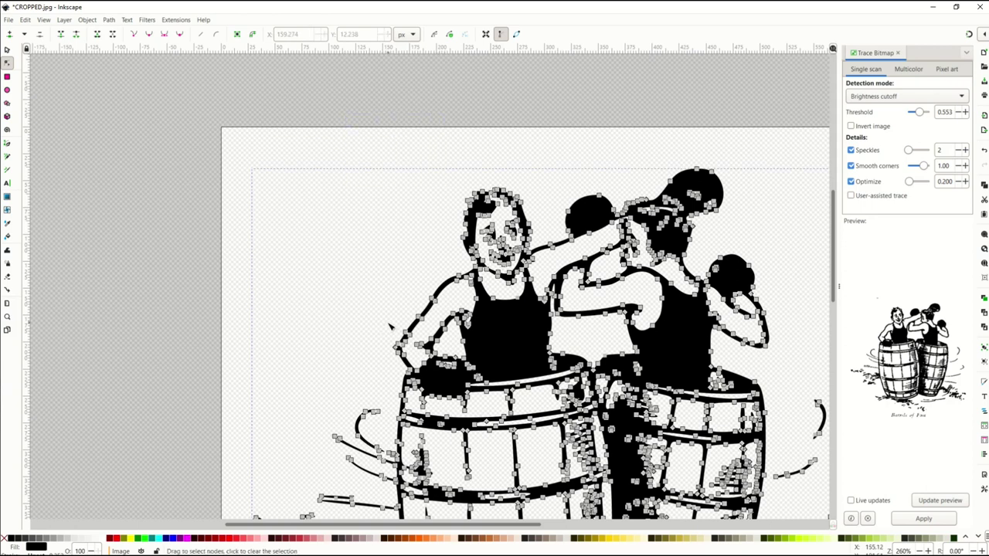
scroll(390, 309, "down", 10)
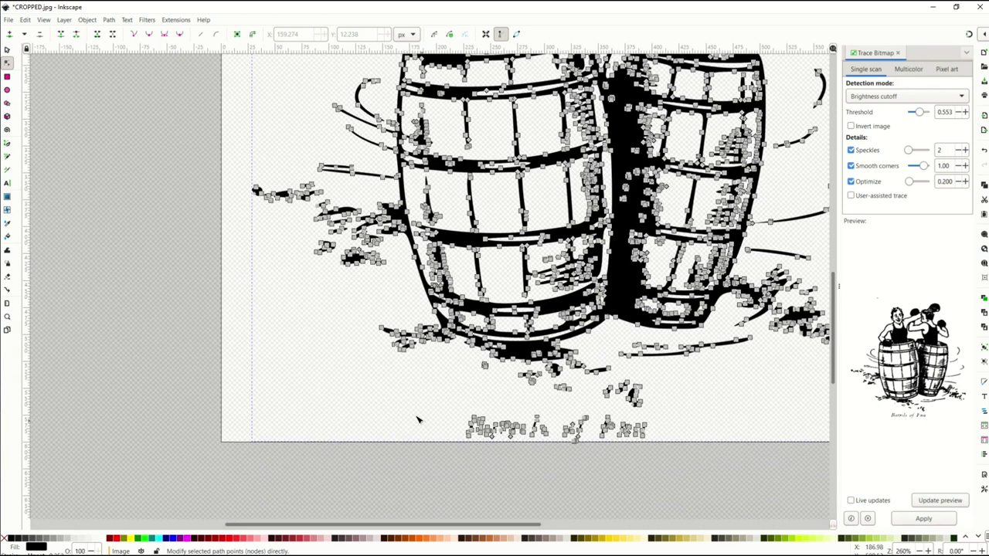
Step: Delete the Barrels of Fun caption nodes from the traced path
left_click(8, 51)
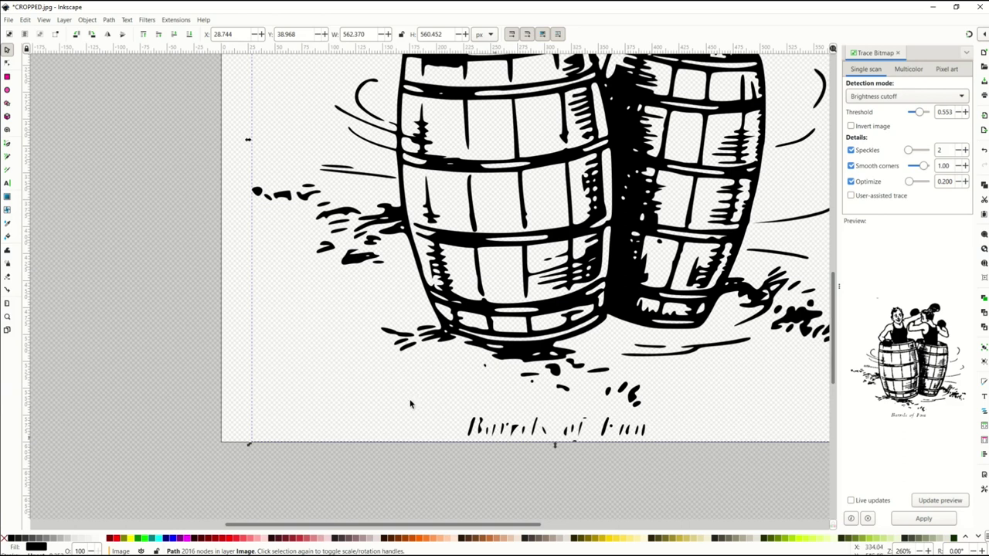
left_click(8, 63)
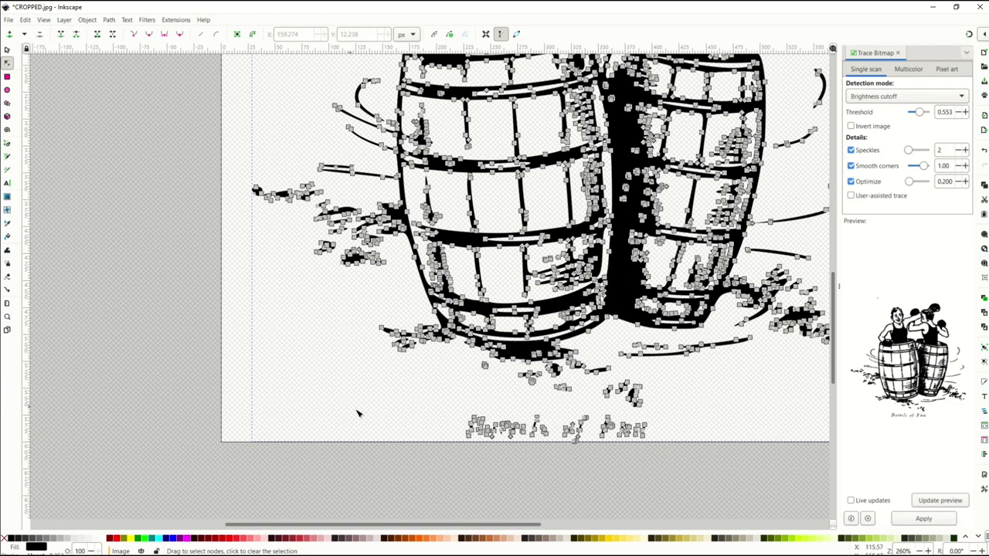
left_click_drag(448, 406, 683, 441)
key("Delete")
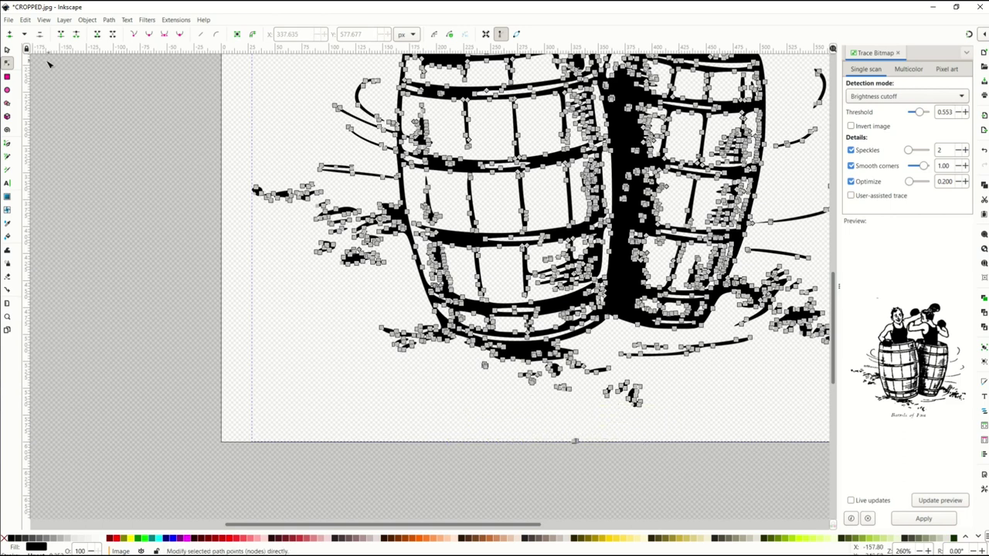
Step: Delete the small speck below the barrels and the stray speck cluster at upper left
left_click(7, 51)
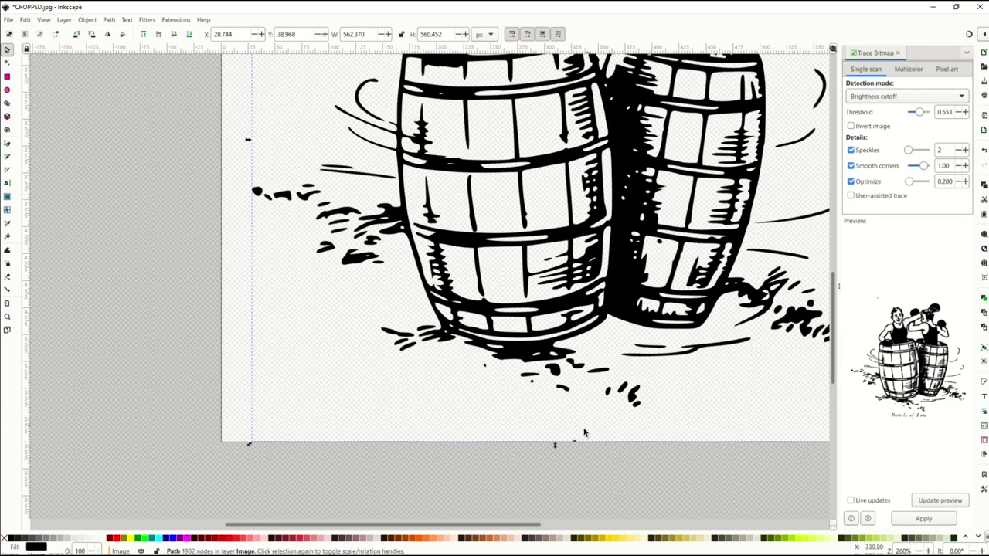
left_click(8, 65)
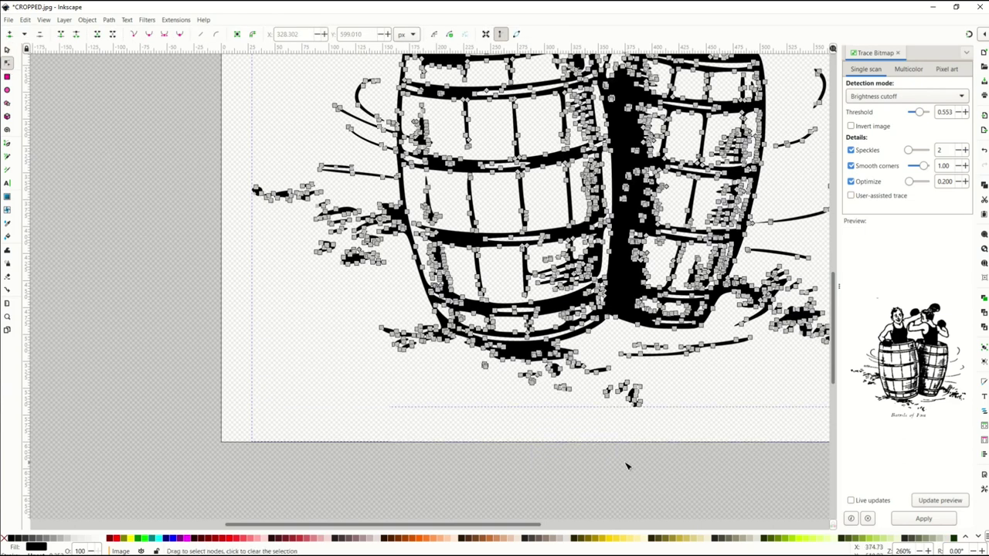
left_click_drag(591, 377, 644, 414)
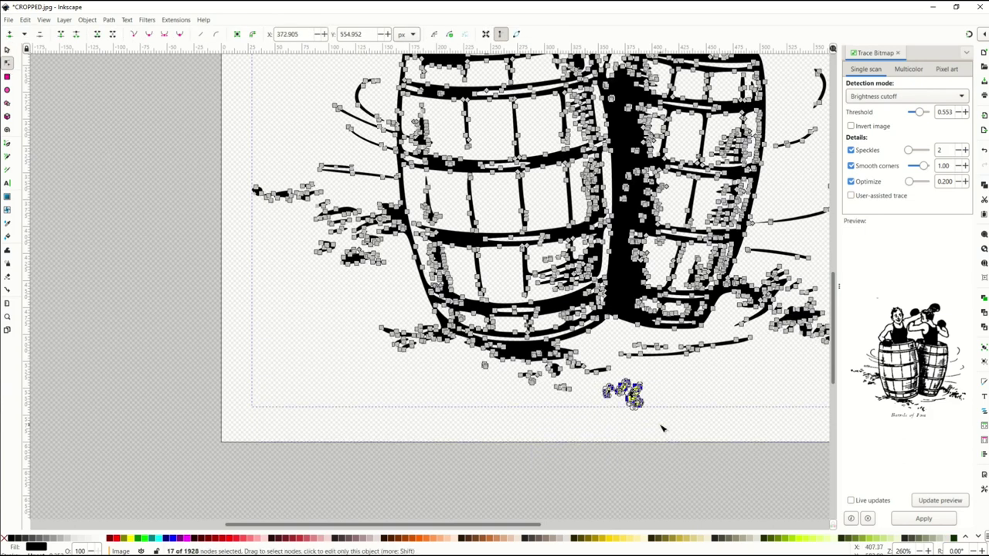
key("Delete")
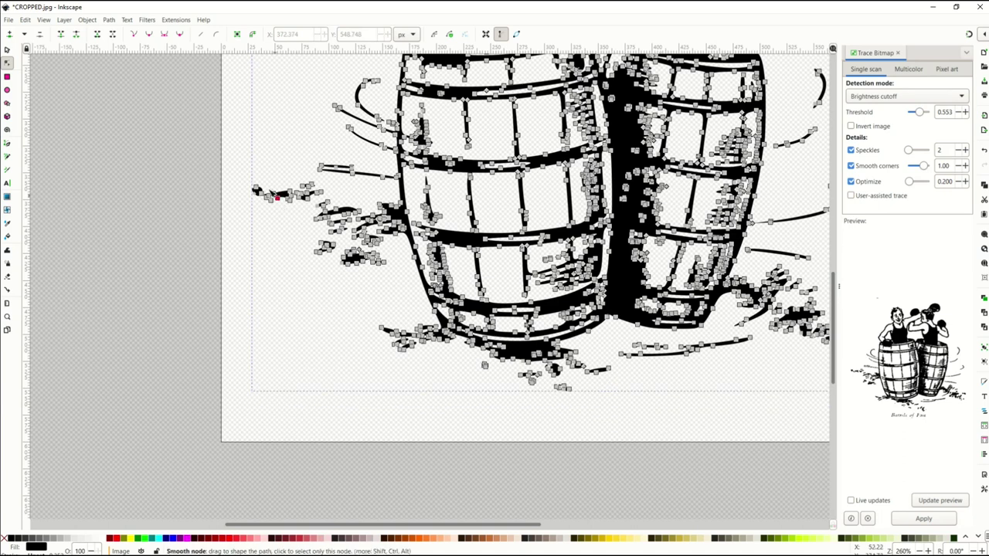
left_click_drag(236, 176, 322, 204)
key("Delete")
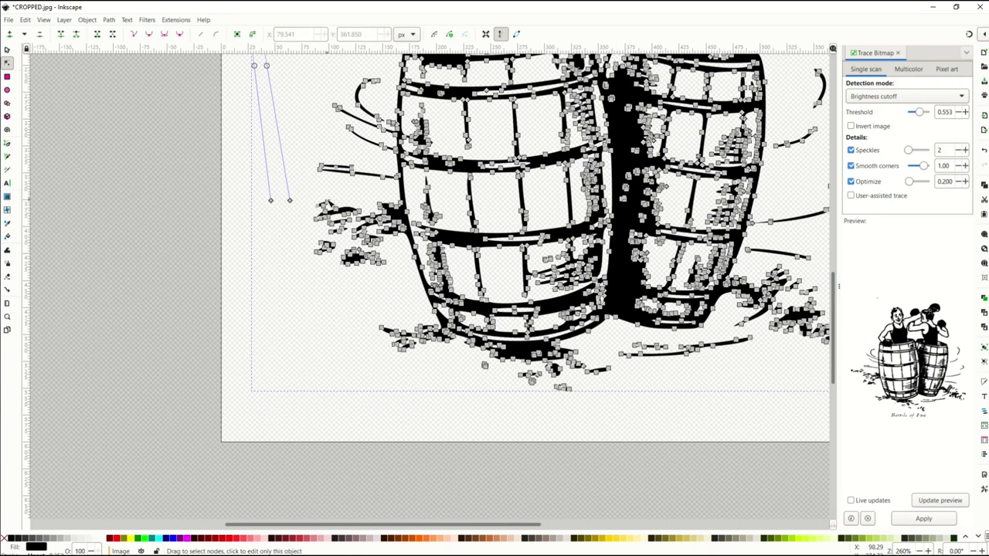
Step: Delete the loose line on the left by removing its two bottom nodes
scroll(309, 203, "up", 7)
scroll(296, 203, "up", 1)
left_click_drag(221, 180, 304, 479)
key("Delete")
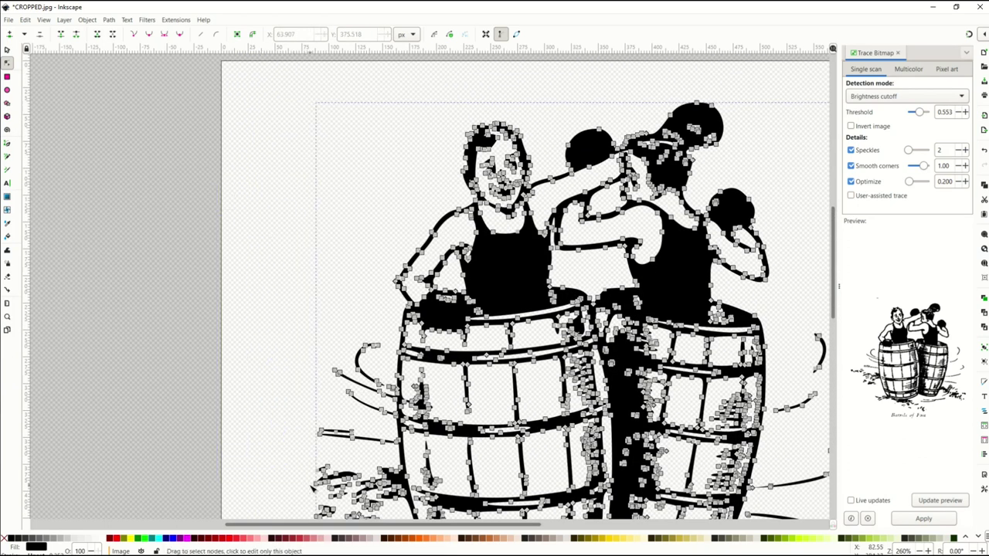
scroll(304, 428, "down", 2)
scroll(340, 394, "down", 2)
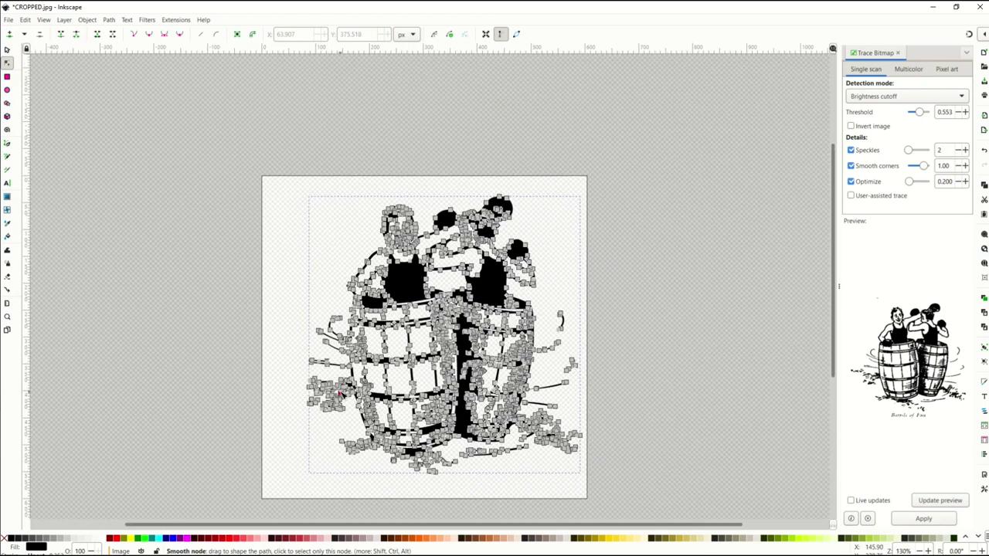
Step: Delete the tiny speck under the barrels, leaving one 1872-node path of 503.131 × 505.883 px
left_click(7, 50)
scroll(476, 441, "up", 1)
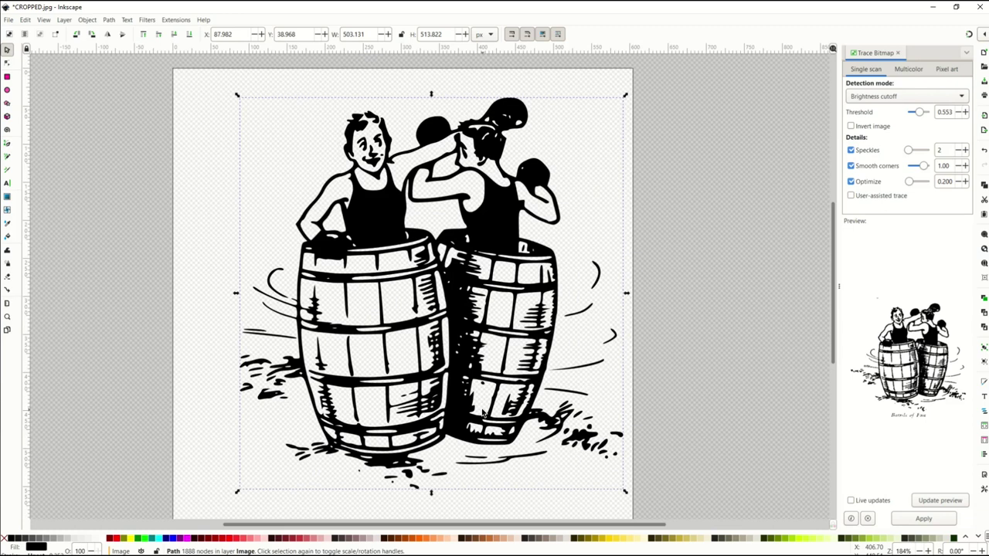
scroll(413, 485, "down", 1)
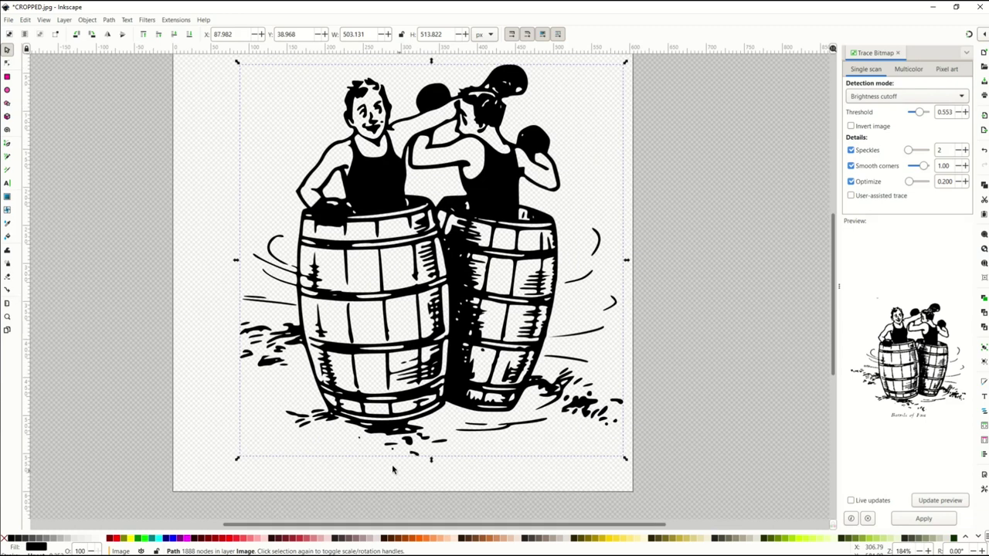
left_click(7, 63)
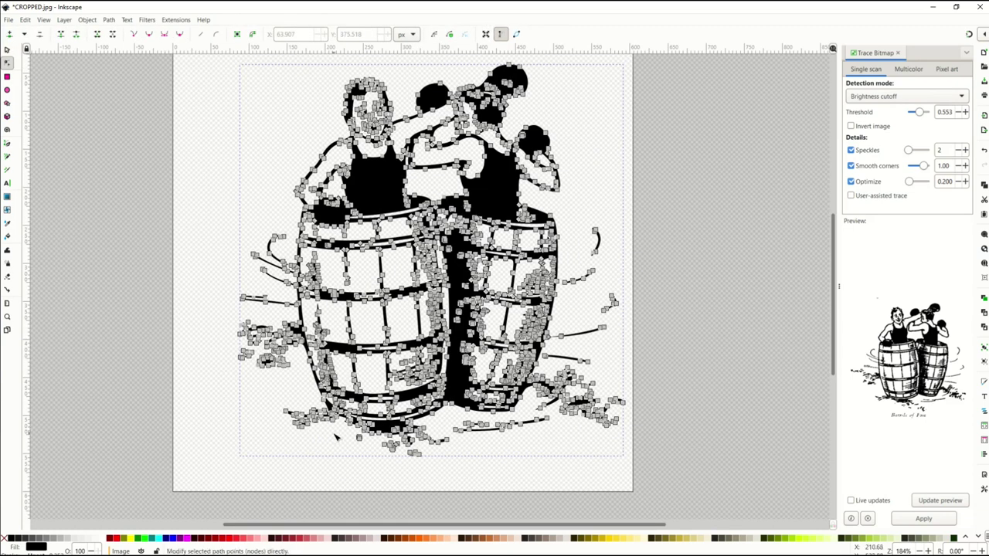
left_click_drag(403, 448, 430, 463)
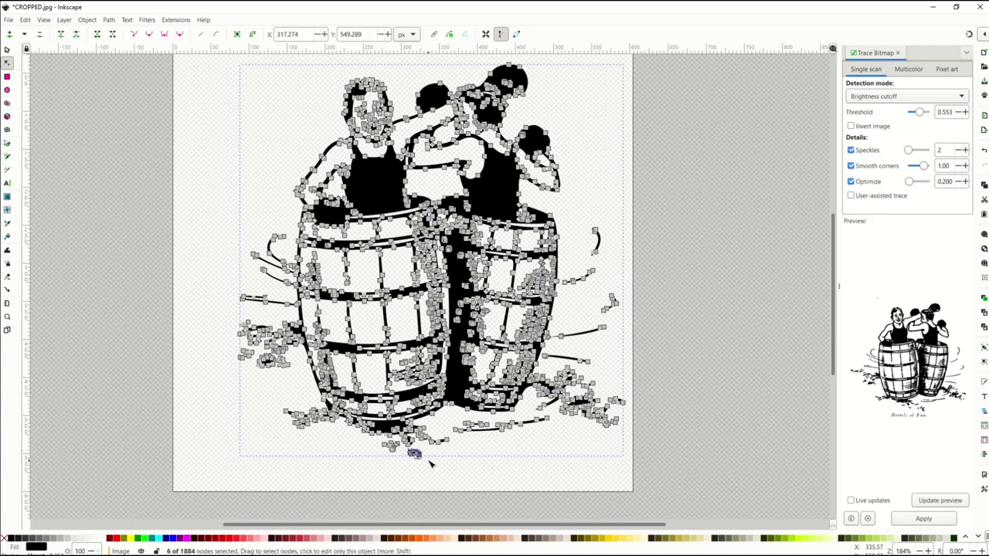
key("Delete")
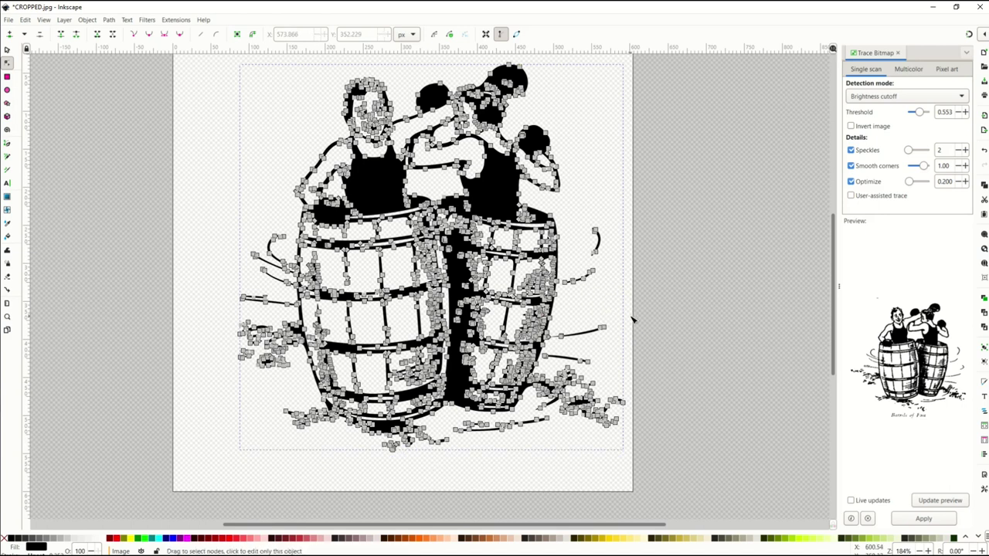
left_click(7, 48)
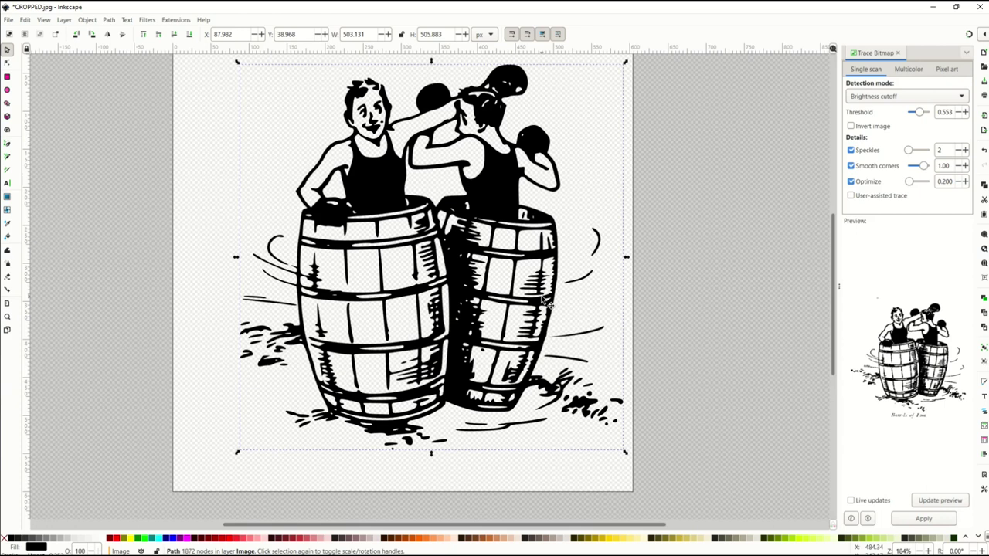
scroll(543, 302, "up", 1)
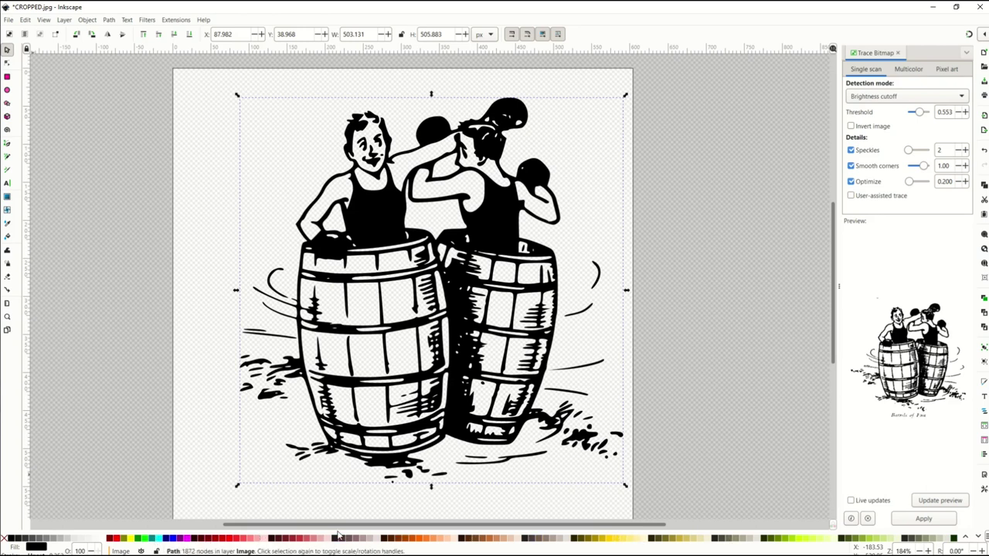
left_click(188, 539)
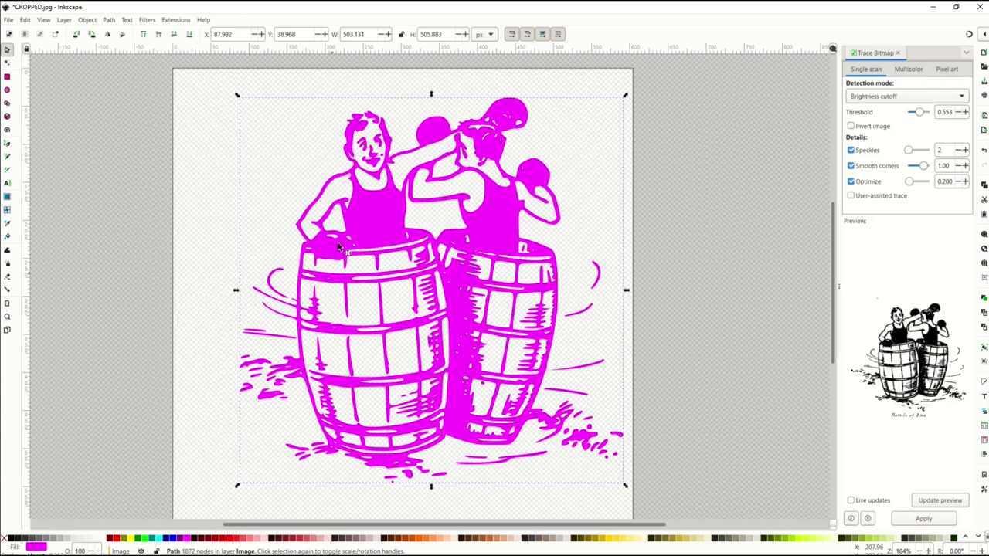
left_click(157, 538)
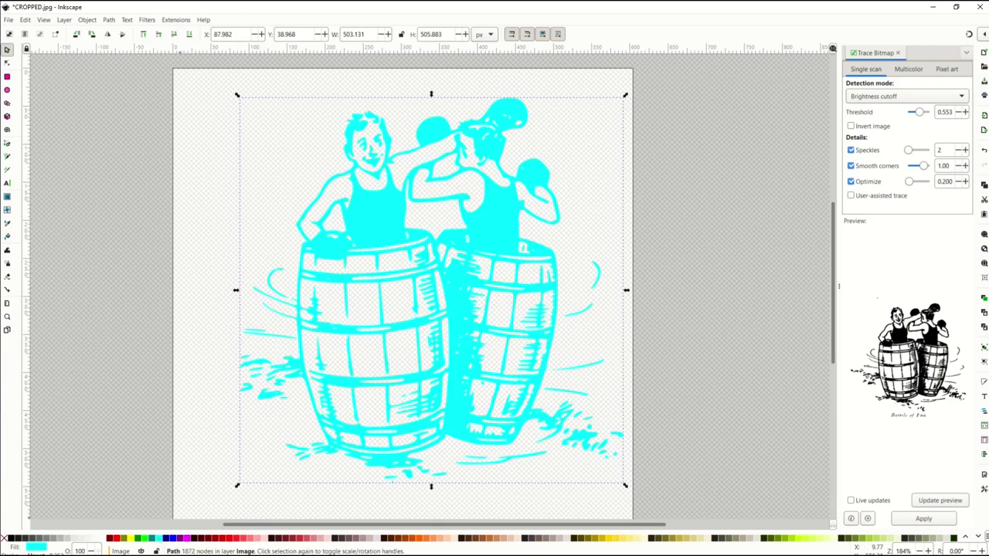
left_click(131, 538)
left_click(109, 538)
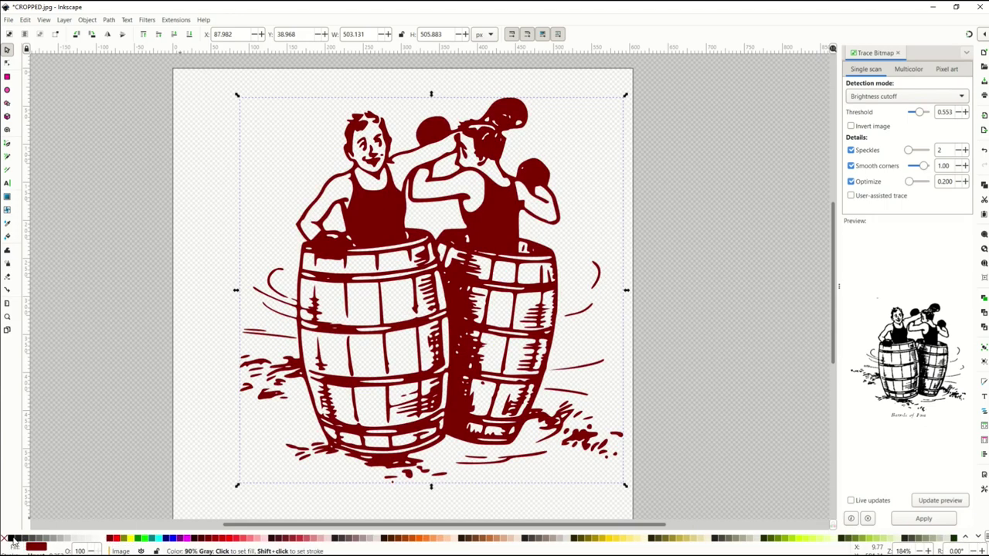
left_click(11, 539)
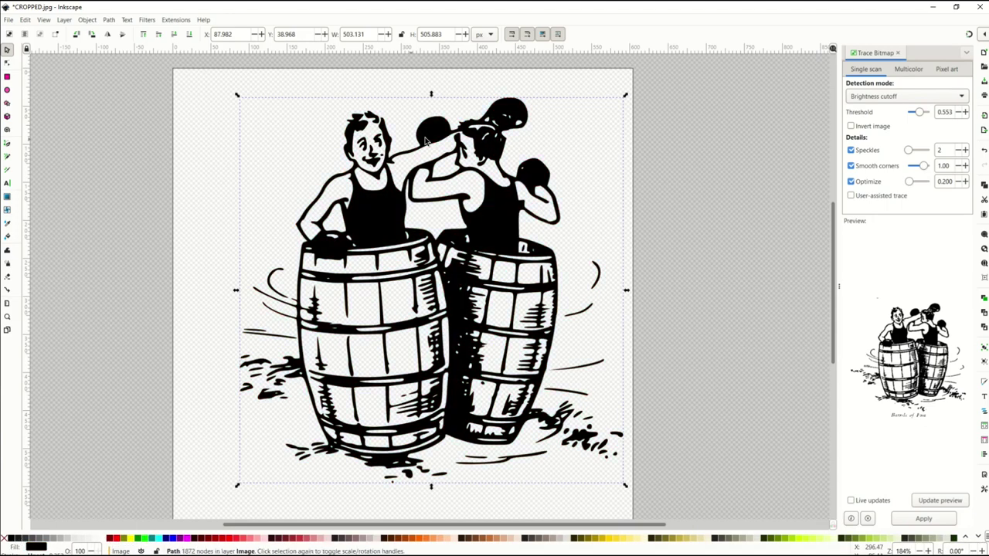
Step: Save the drawing as Inkscape SVG under the name BOYS PUNCHING.svg
left_click(10, 21)
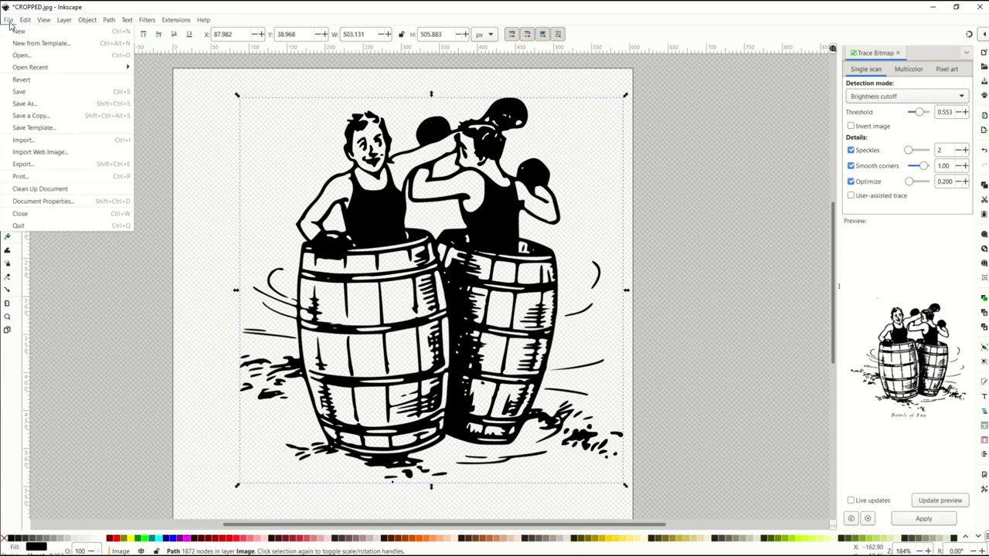
left_click(27, 105)
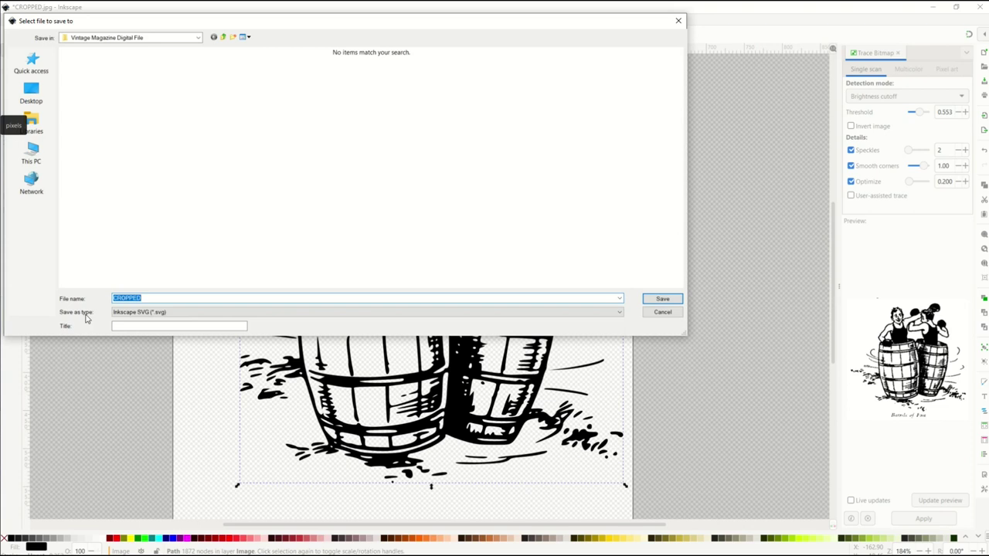
left_click(160, 316)
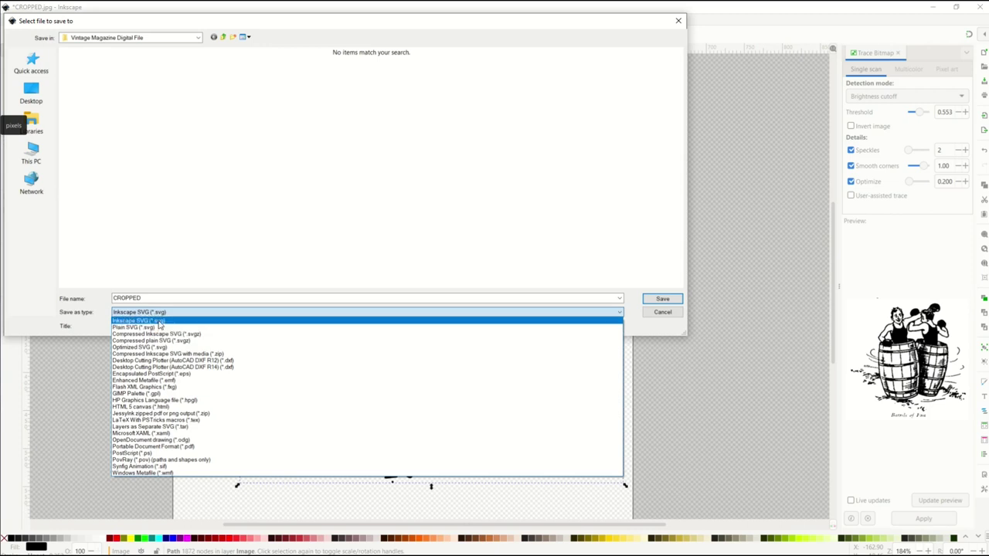
left_click(159, 322)
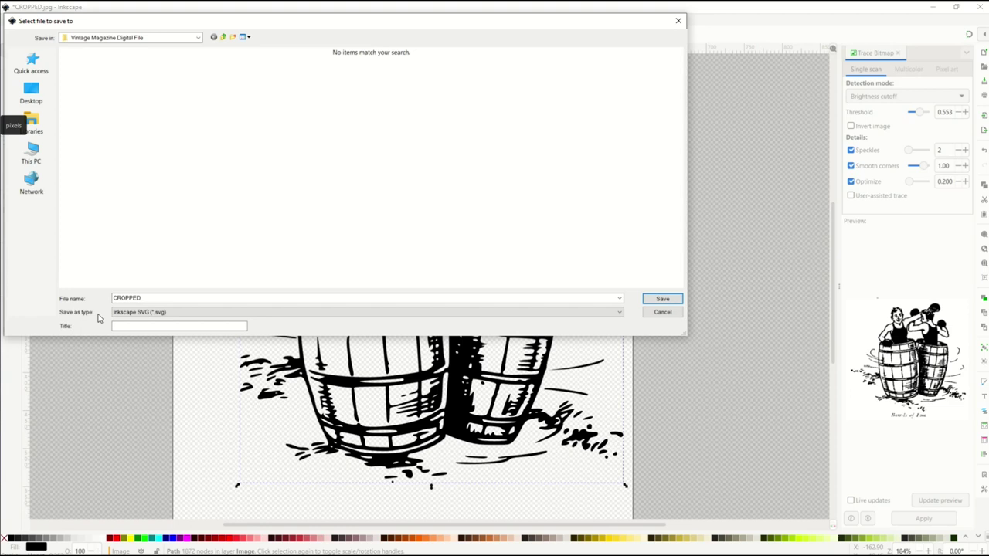
double_click(143, 297)
type("BOS")
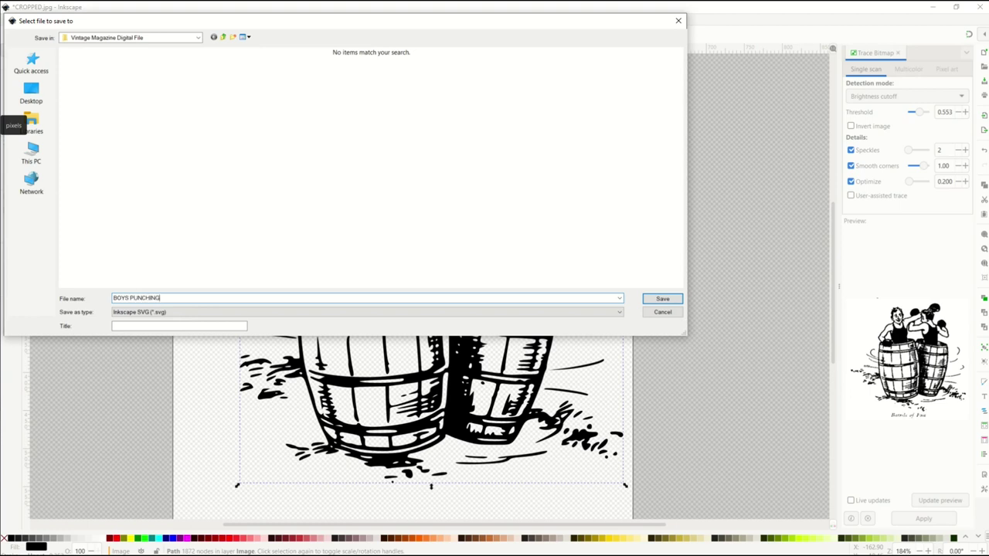
key("Return")
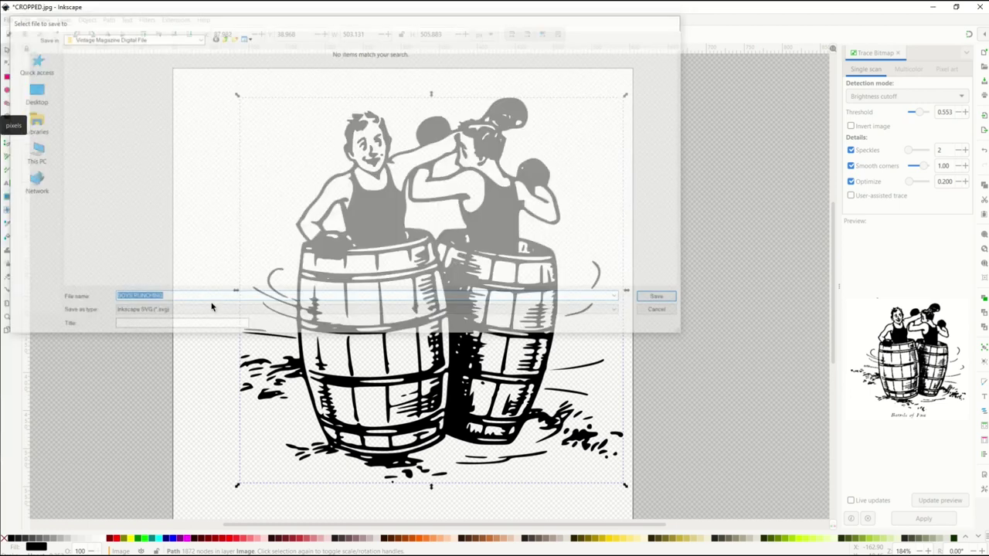
Step: Save a copy as Encapsulated PostScript BOYS PUNCHING.eps with 300 dpi rasterization
left_click(8, 20)
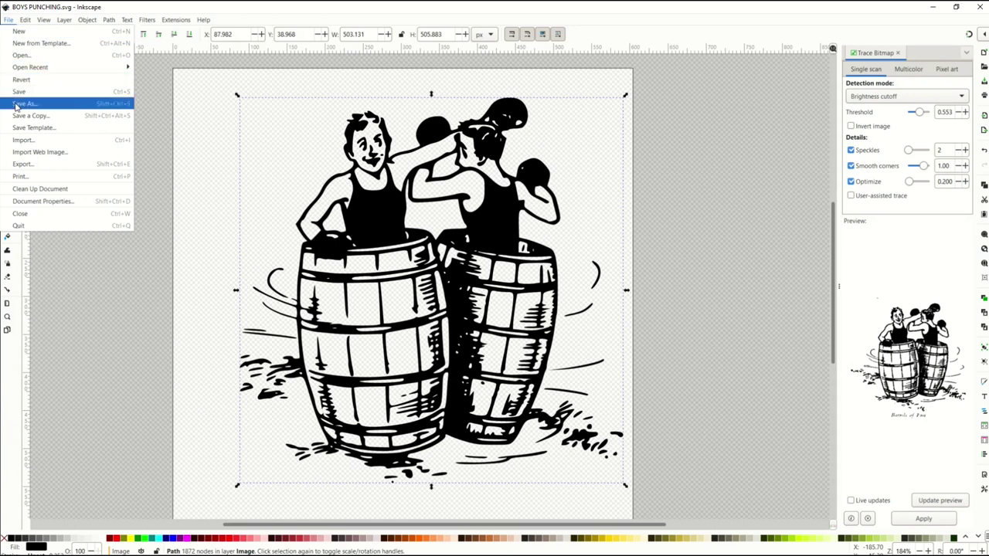
left_click(23, 103)
left_click(142, 312)
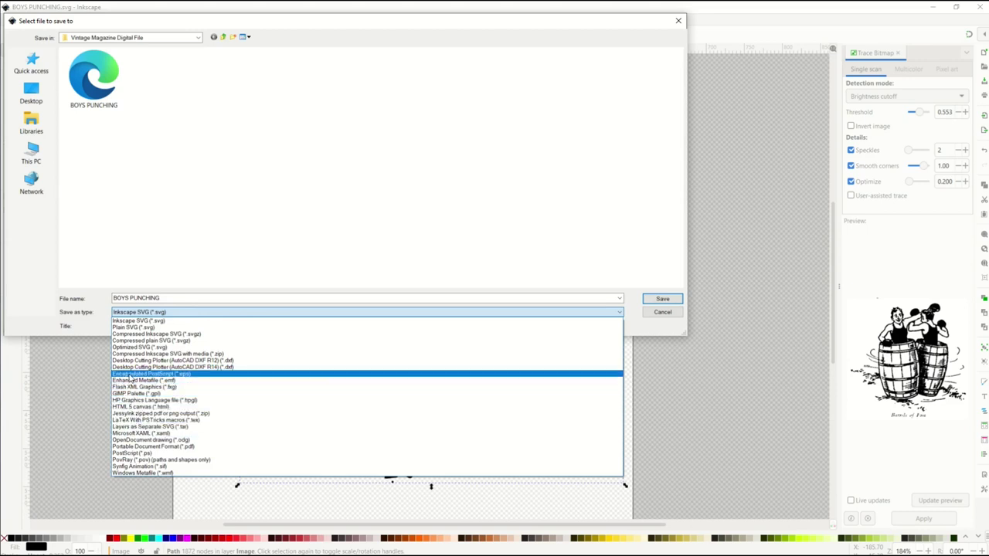
left_click(131, 374)
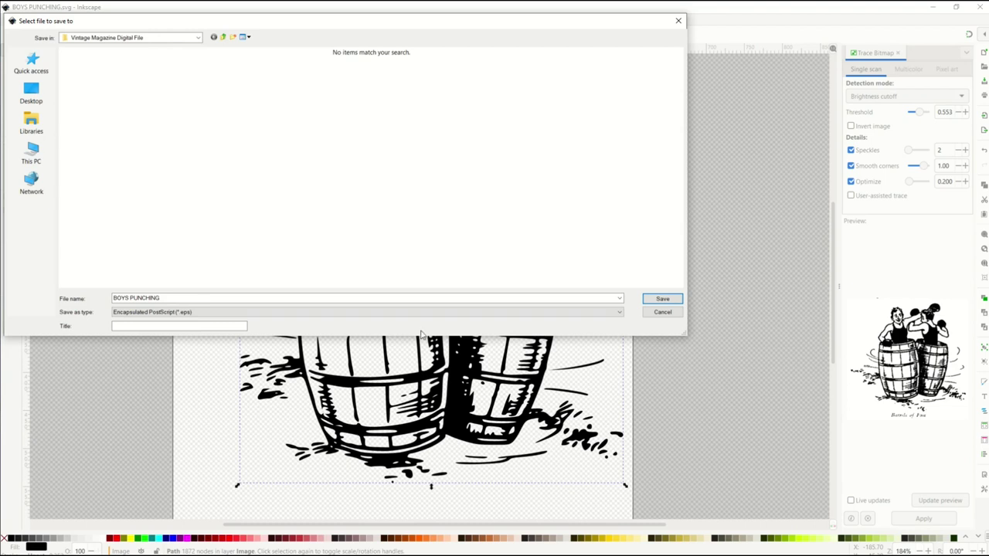
left_click(658, 300)
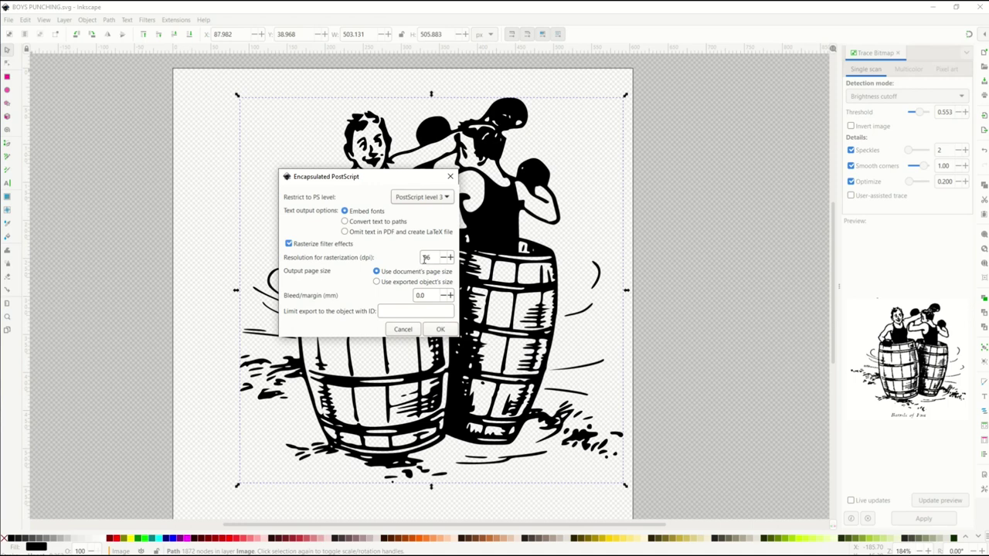
double_click(427, 257)
left_click(437, 330)
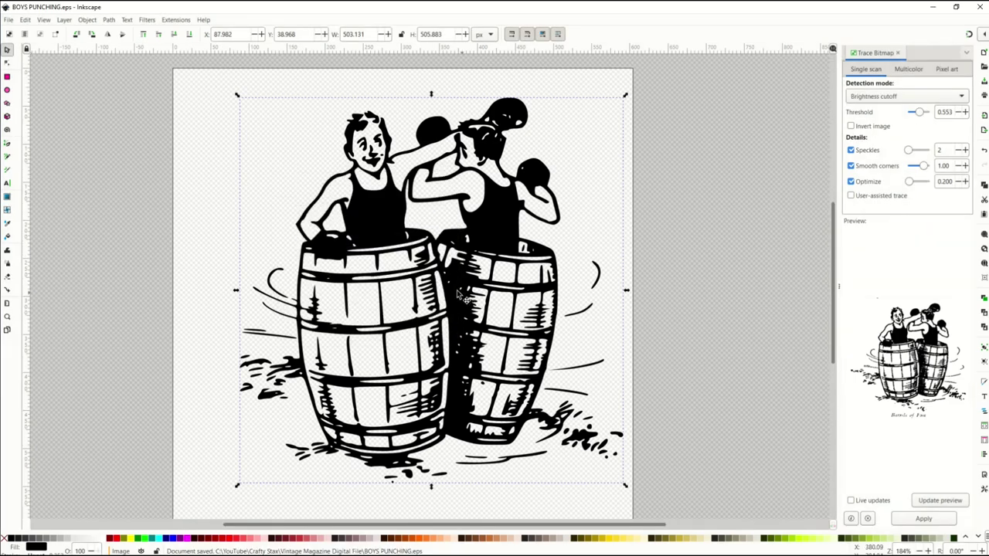
Step: Save a copy as BOYS PUNCHING.dxf in Desktop Cutting Plotter (AutoCAD DXF R12) format
left_click(7, 19)
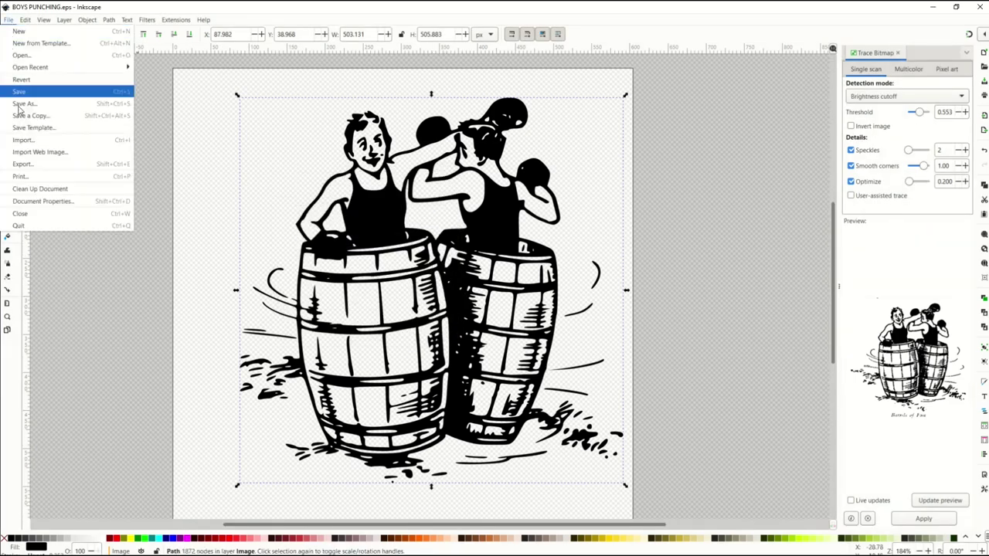
left_click(23, 104)
left_click(185, 312)
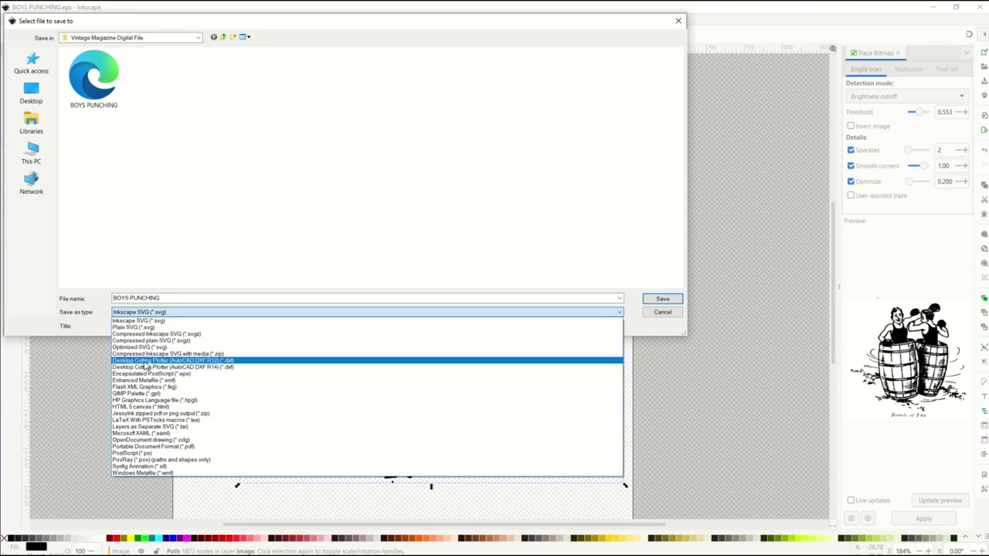
left_click(212, 363)
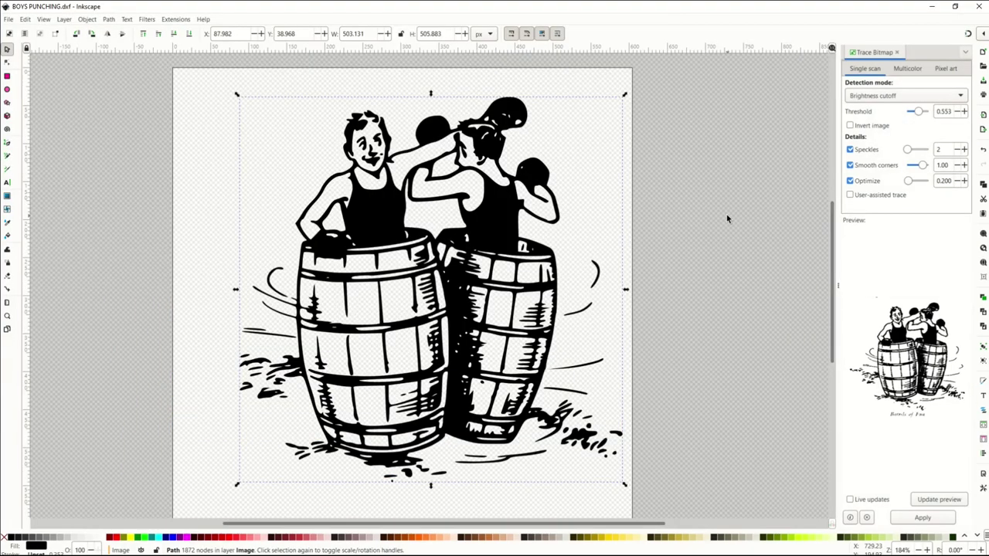
Step: Open the PNG export settings and set the export area to Selection
left_click(983, 132)
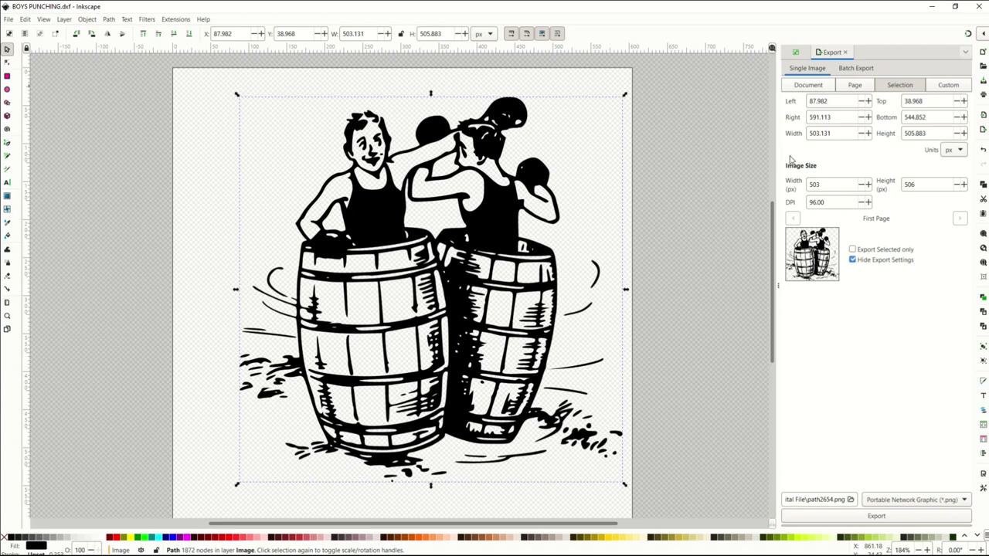
left_click(808, 85)
left_click(854, 86)
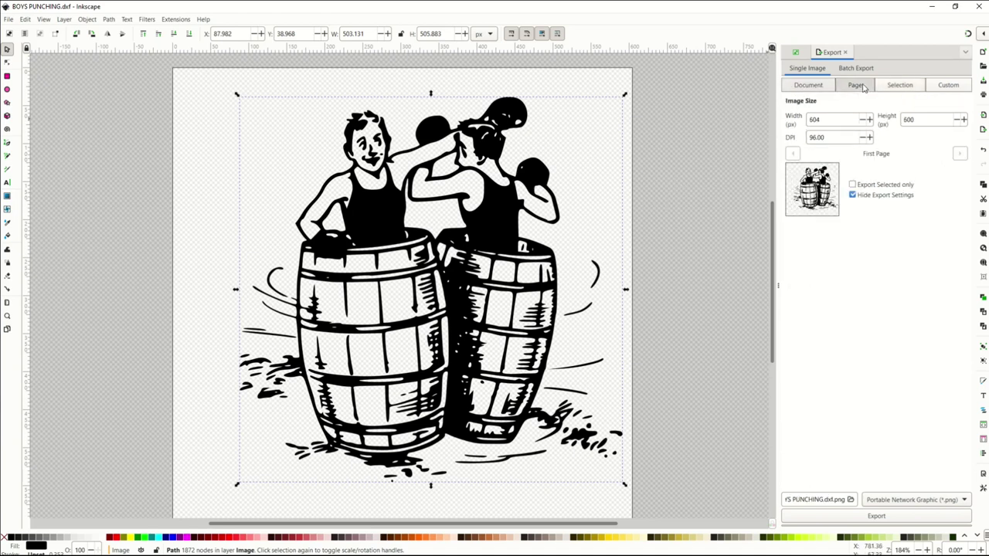
left_click(895, 86)
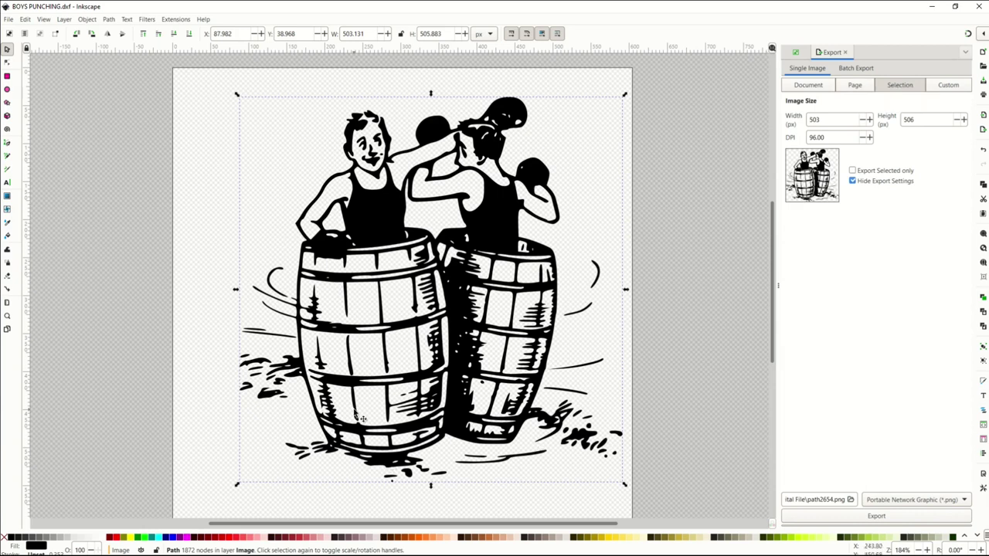
Step: Scale the traced artwork up by its corner handles to 4891.312 × 4918.069 px
scroll(386, 267, "down", 4)
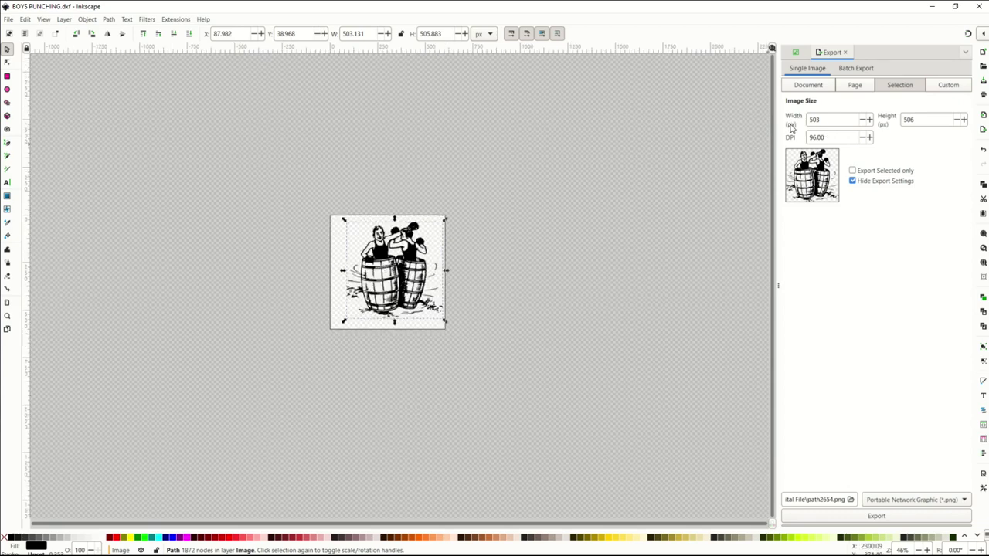
left_click(446, 324)
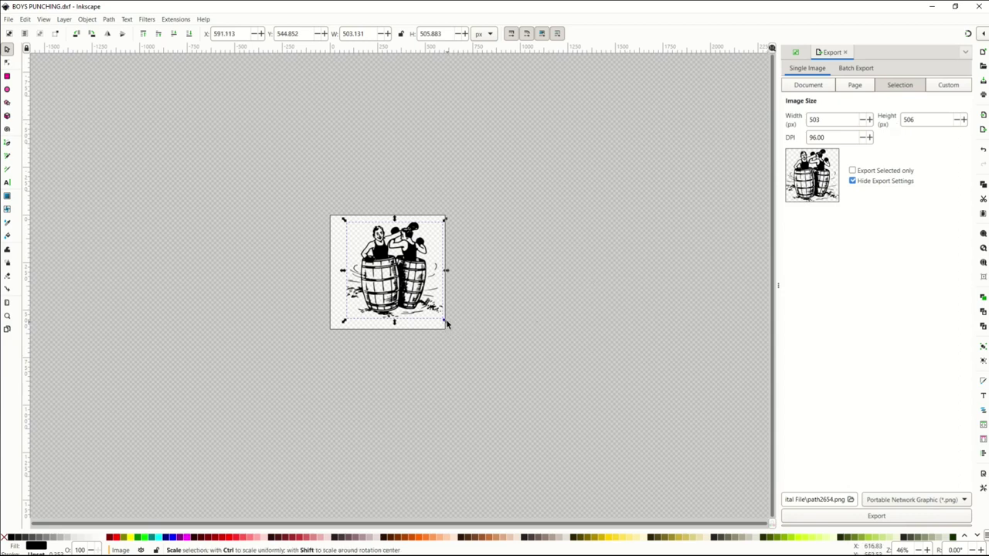
left_click_drag(446, 324, 728, 480)
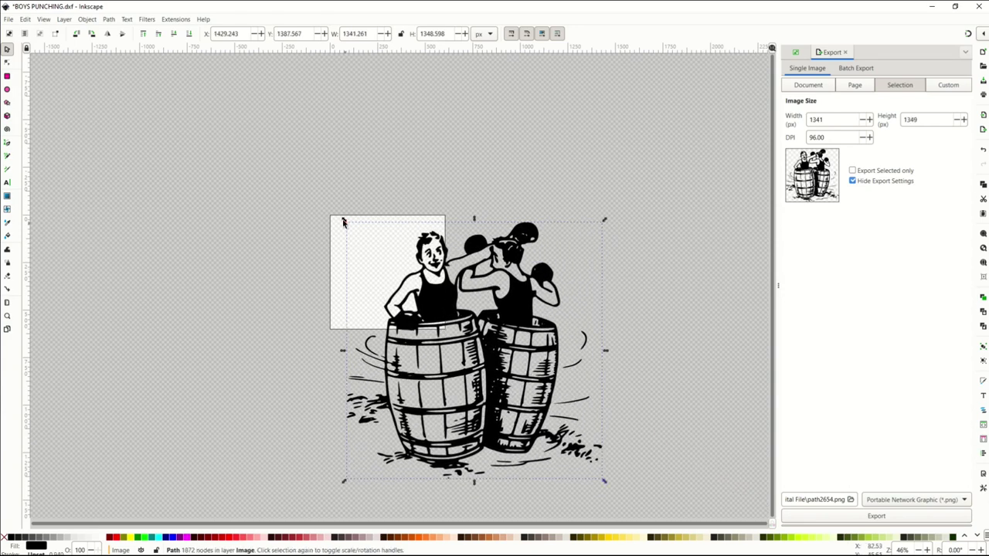
left_click_drag(344, 223, 199, 153)
scroll(196, 156, "down", 2, "ctrl")
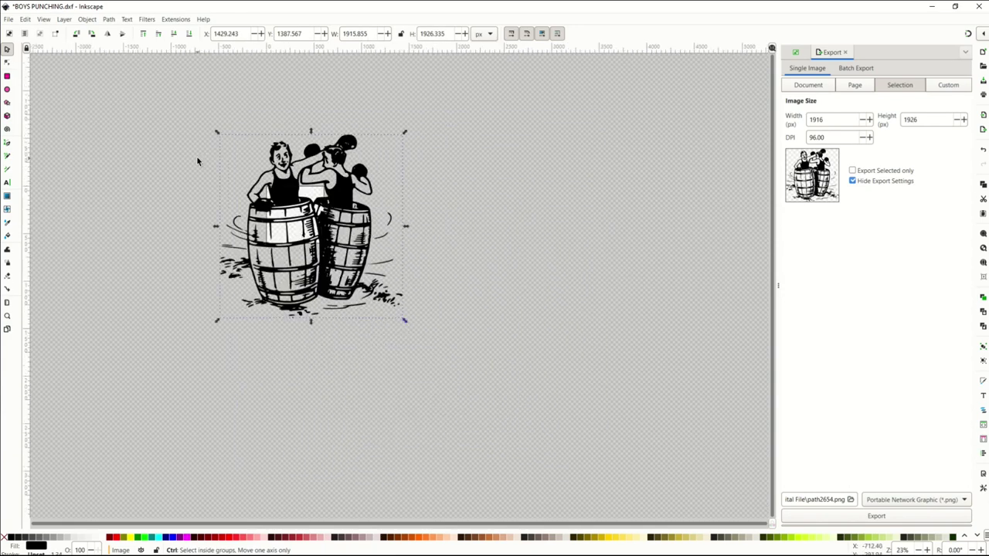
scroll(196, 156, "down", 1, "ctrl")
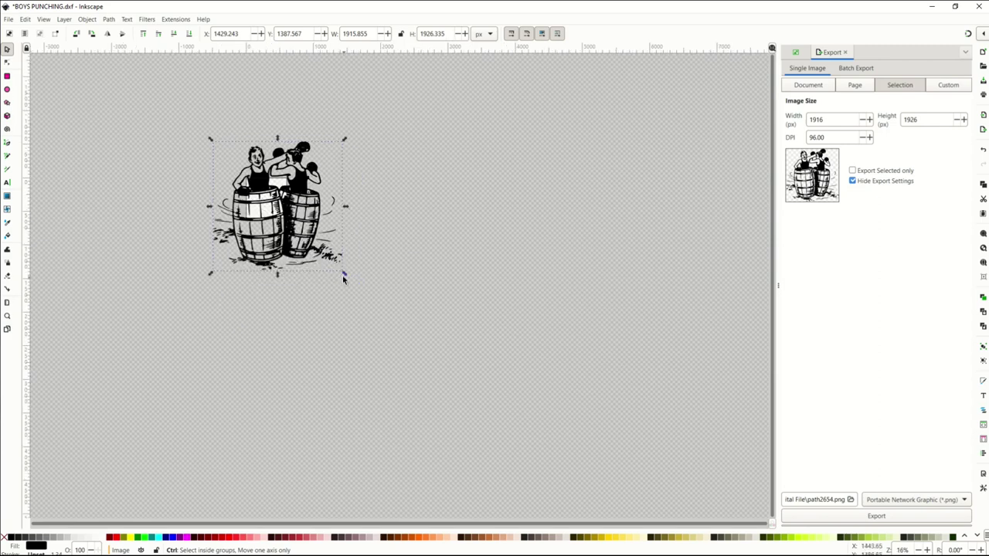
left_click_drag(346, 278, 607, 471)
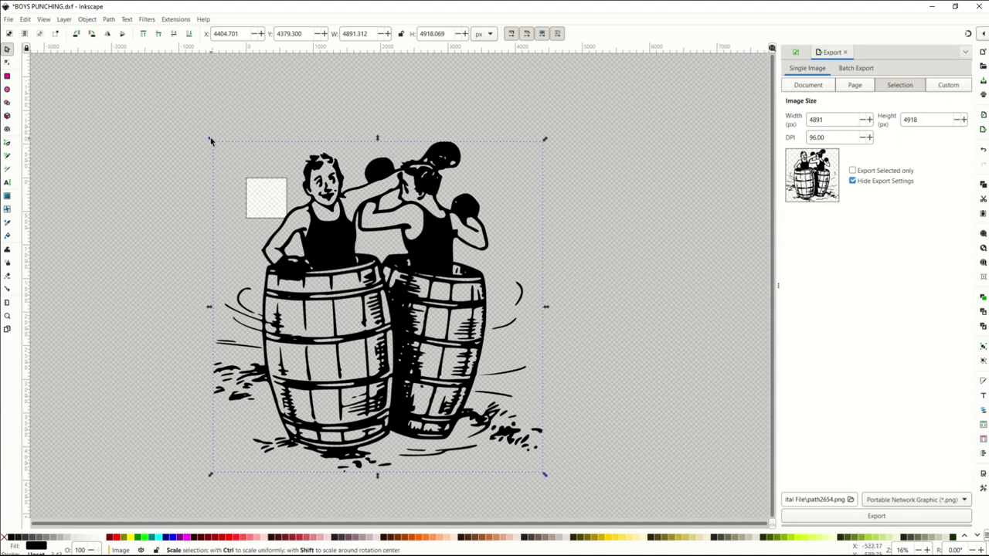
Step: Enlarge the artwork slightly and export it at 300 dpi as BOYS PUNCHING.png (5109 × 5137 px)
left_click_drag(208, 140, 187, 115)
triple_click(818, 138)
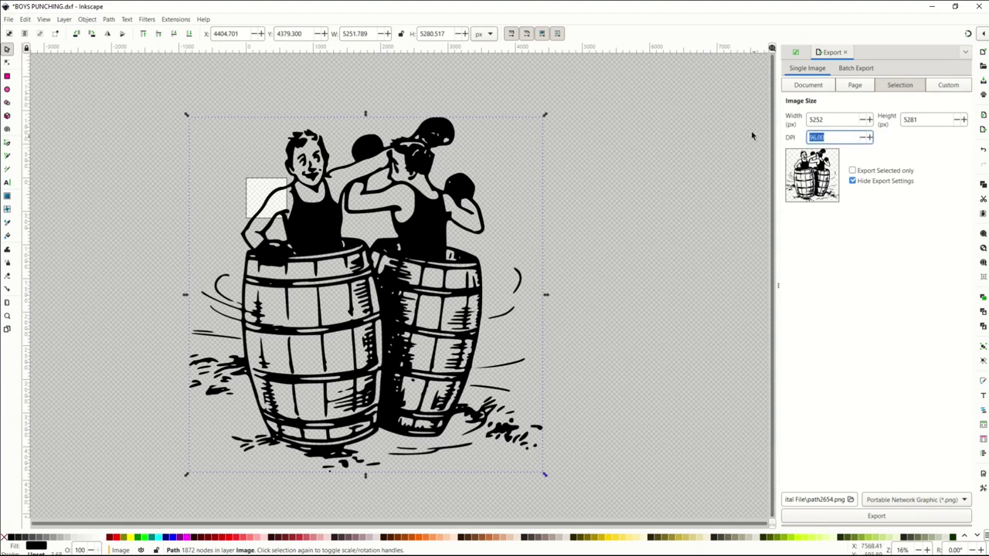
type("300")
key("Return")
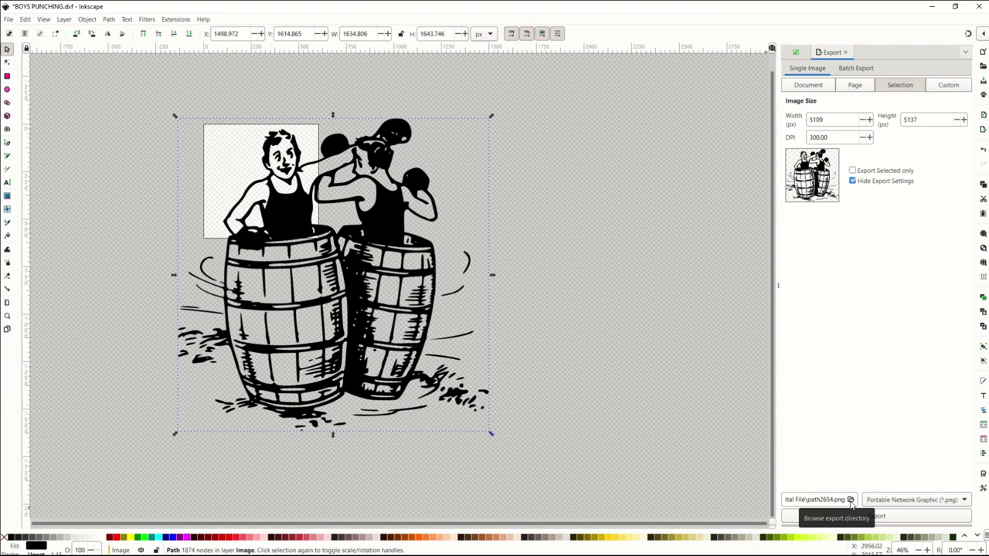
left_click(850, 500)
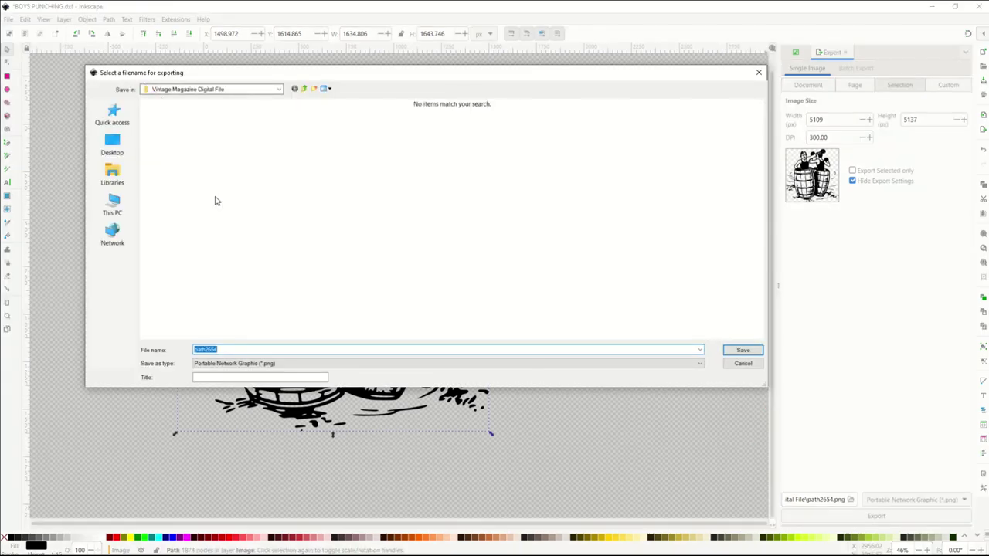
type("boy")
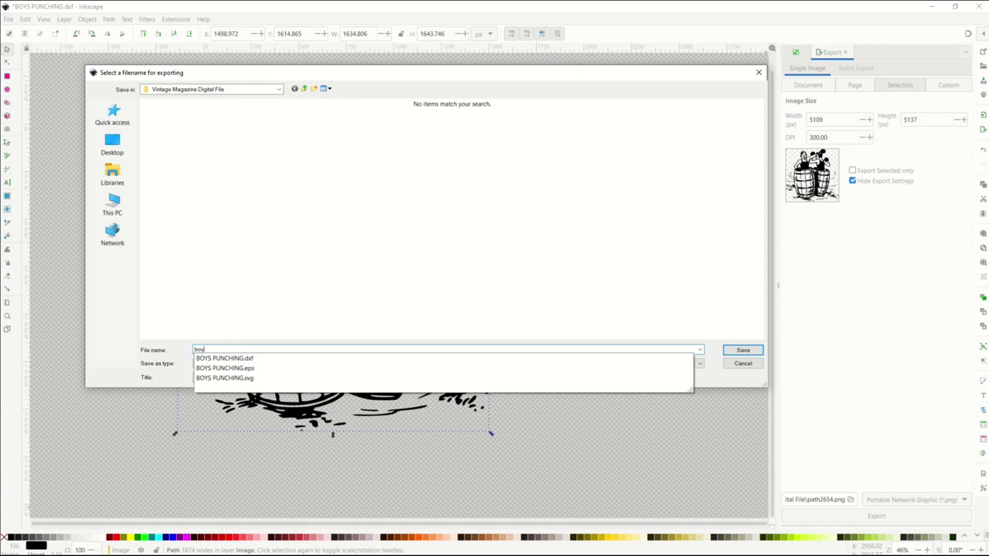
type("S PUNCHING")
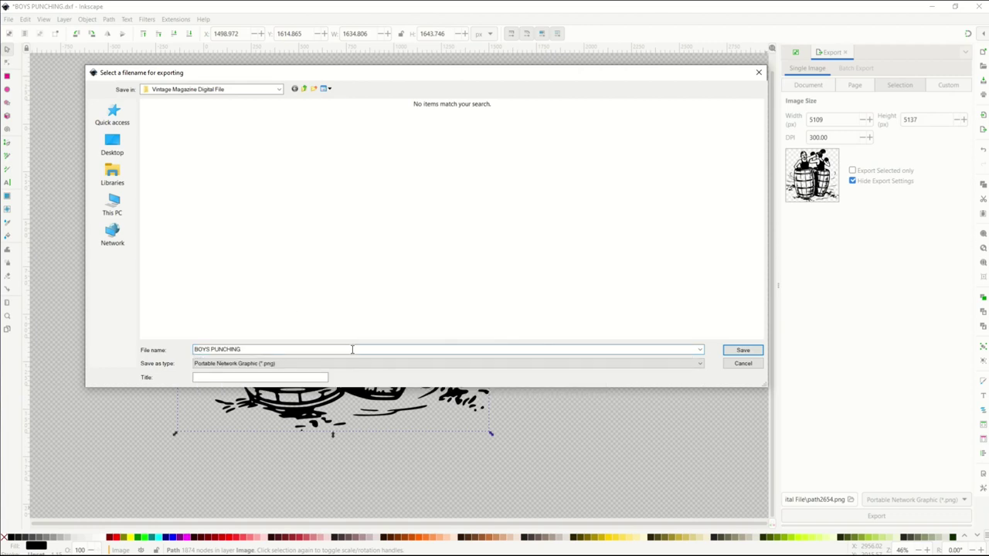
left_click(742, 350)
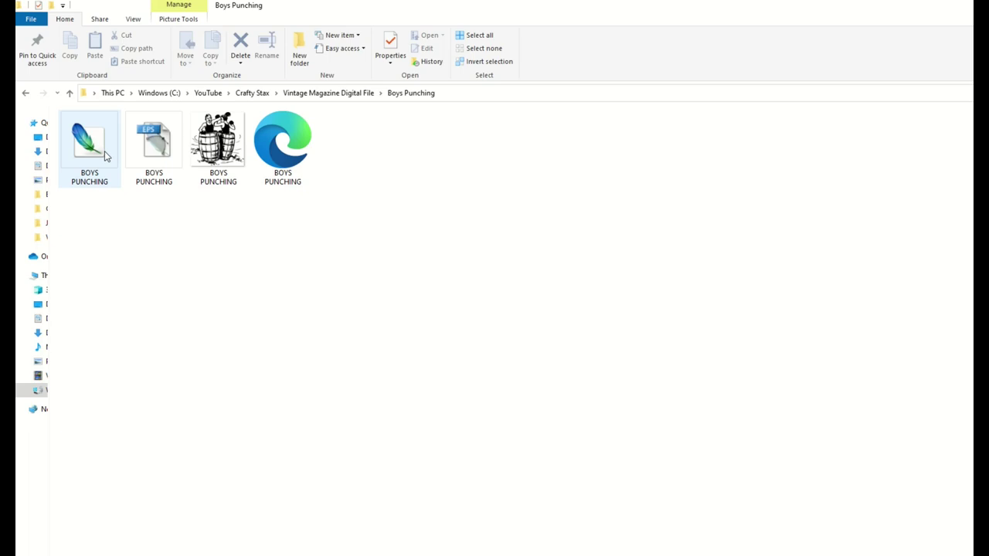
Step: Send the four selected BOYS PUNCHING files to a compressed (zipped) folder with the default name
left_click(104, 179)
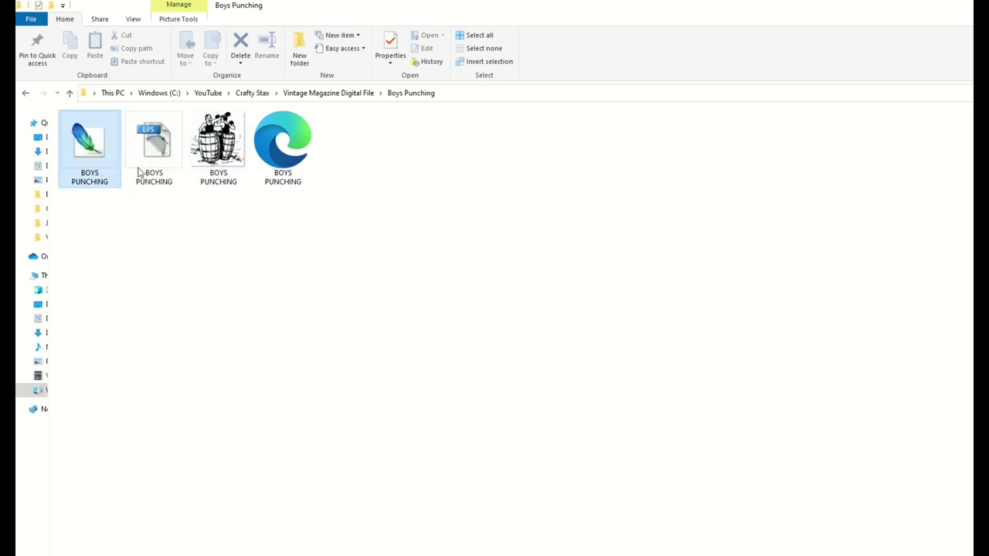
left_click(301, 143, "shift")
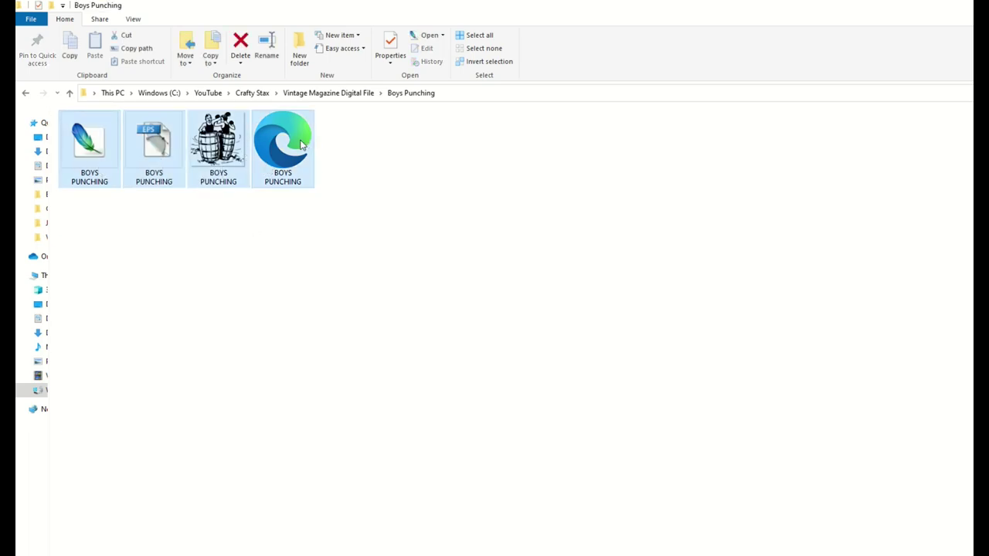
right_click(301, 144)
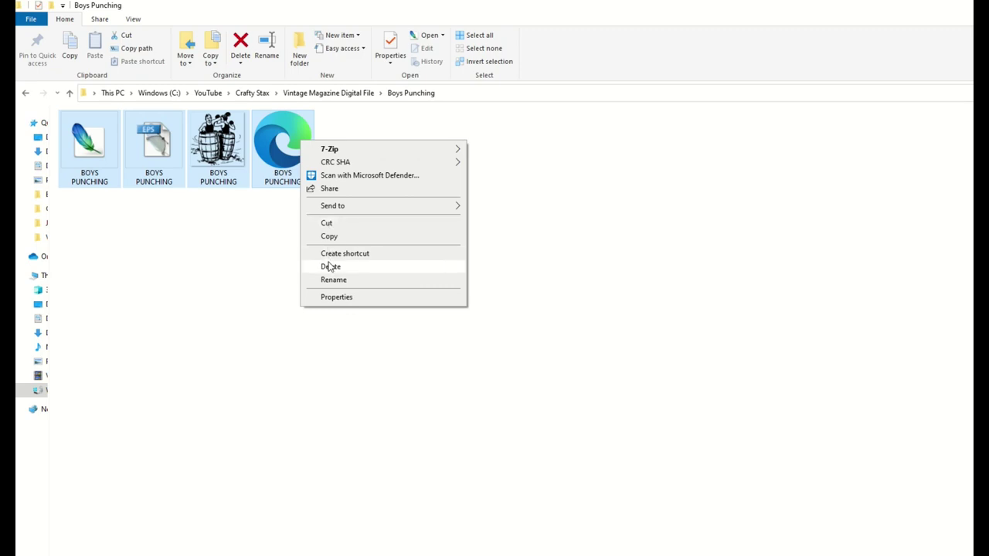
mouse_move(354, 209)
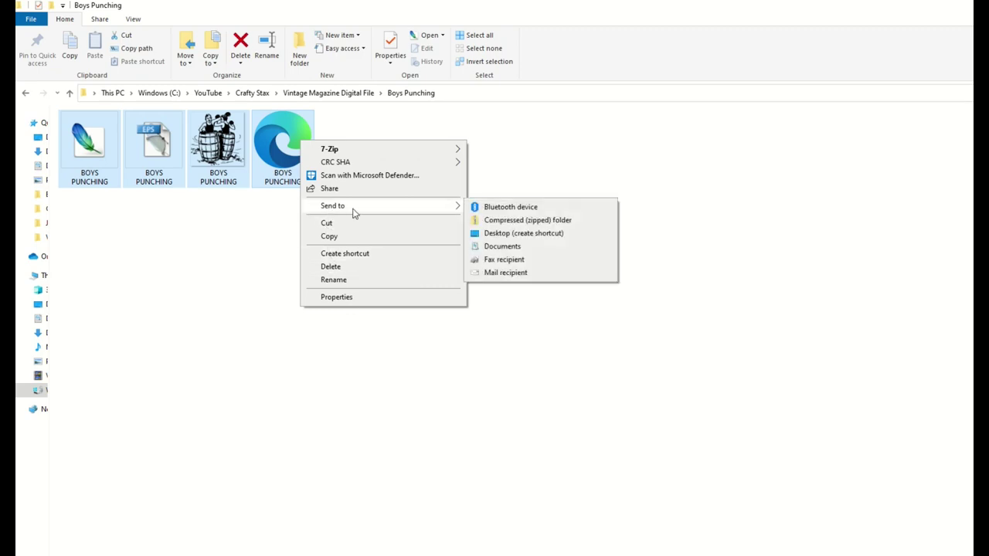
left_click(487, 222)
left_click(324, 309)
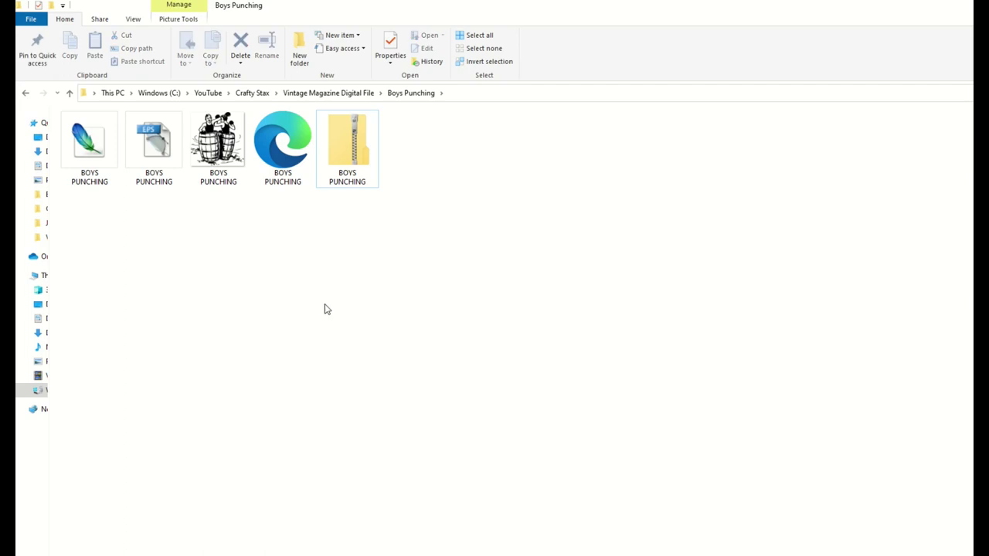
Step: Open the BOYS PUNCHING zip to view its DXF, EPS, PNG and HTML files, go back, and reopen it
left_click(349, 152)
double_click(350, 153)
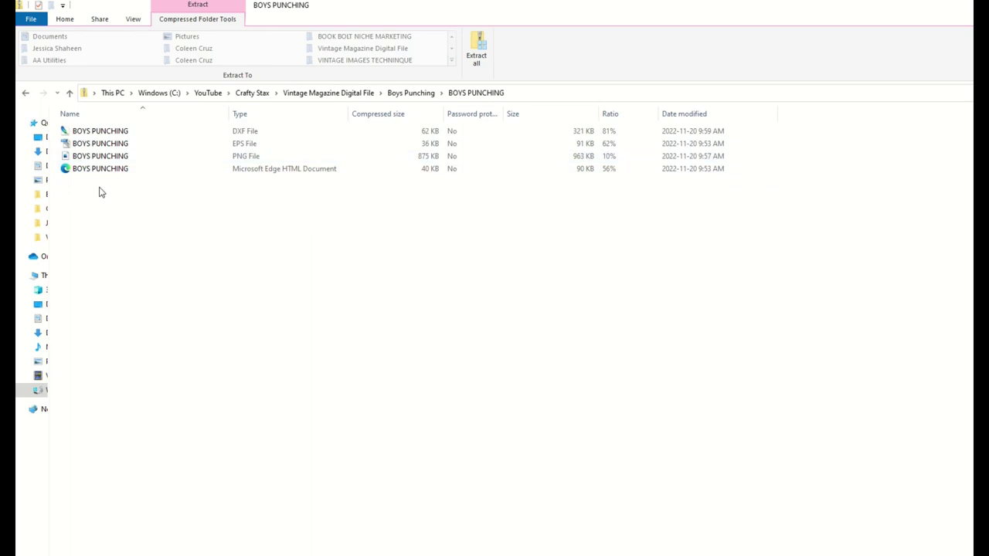
left_click(414, 96)
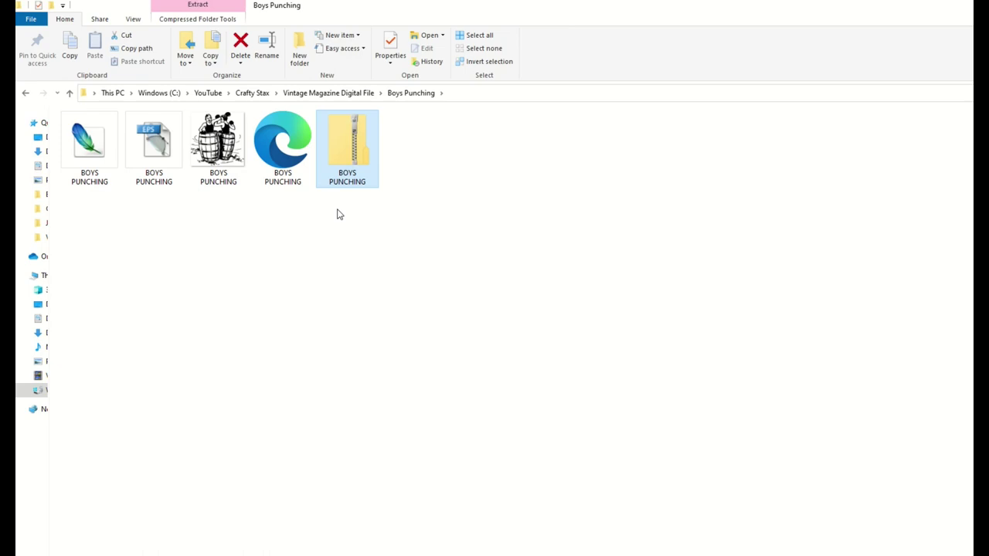
double_click(353, 139)
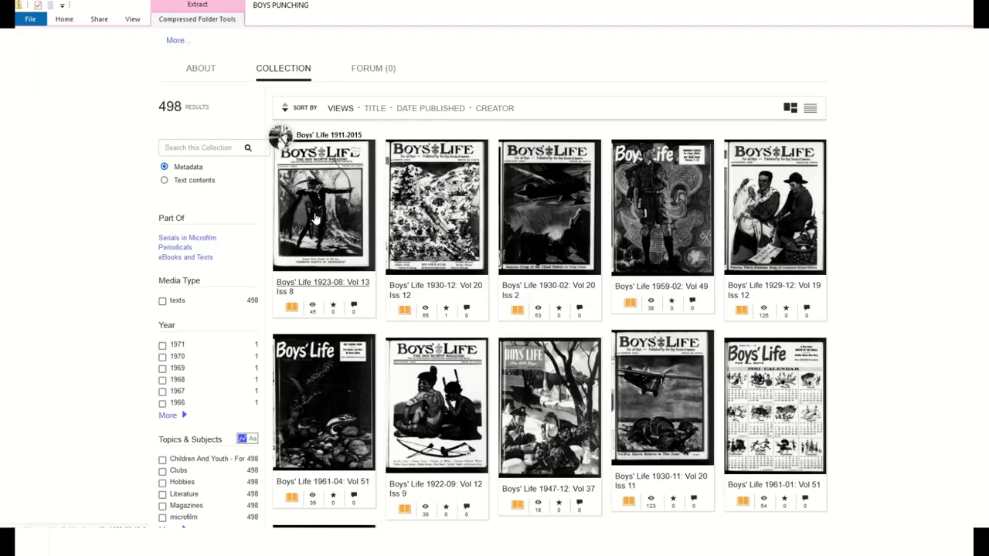
scroll(676, 227, "down", 1)
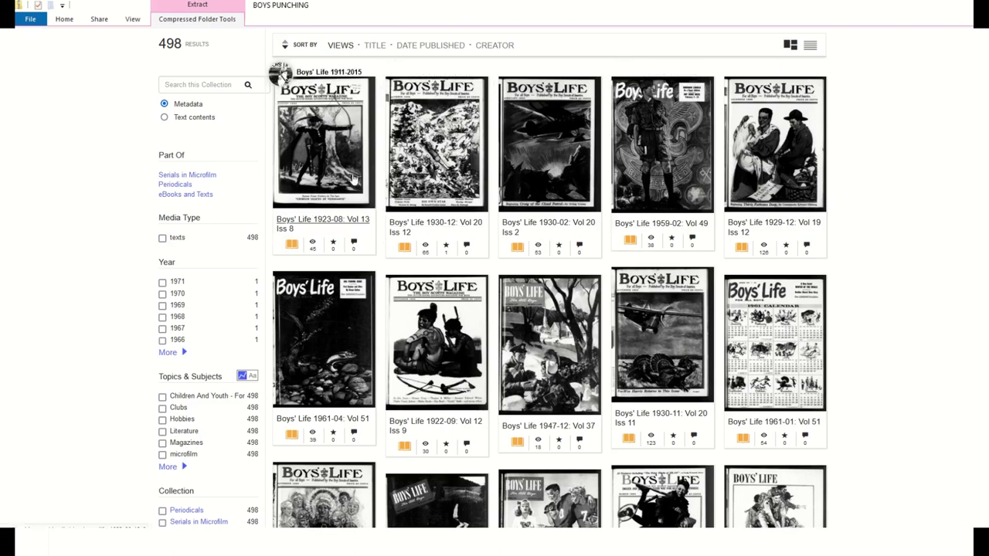
scroll(347, 182, "down", 1)
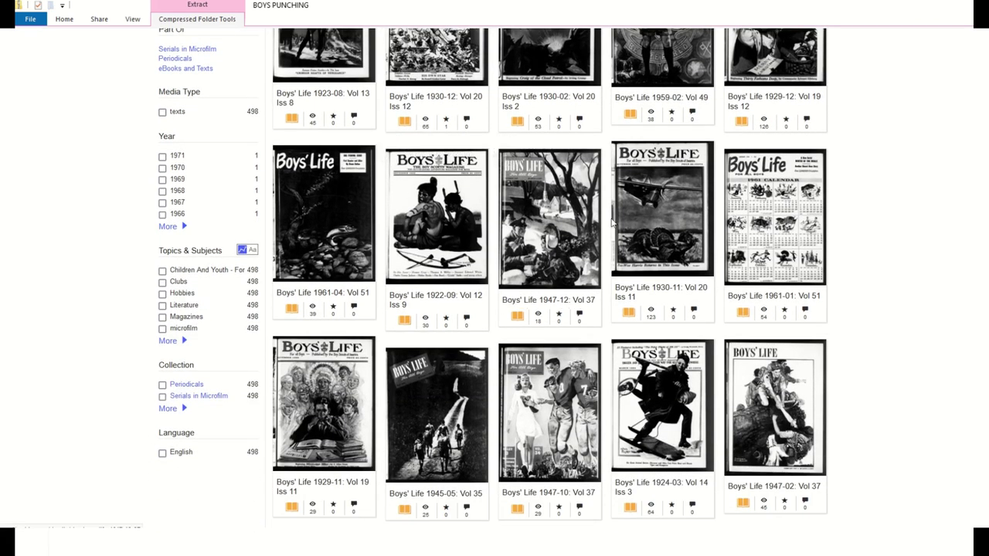
scroll(433, 232, "up", 3)
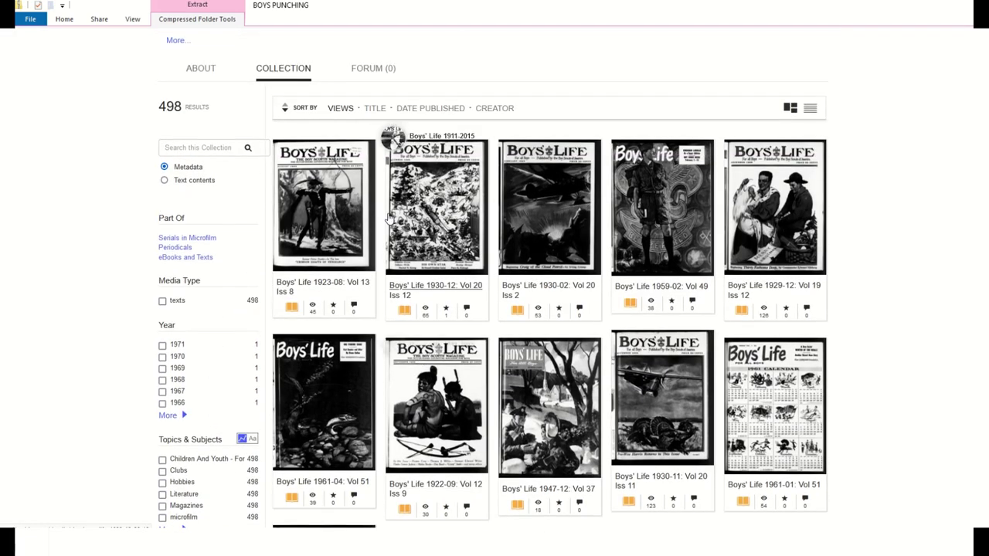